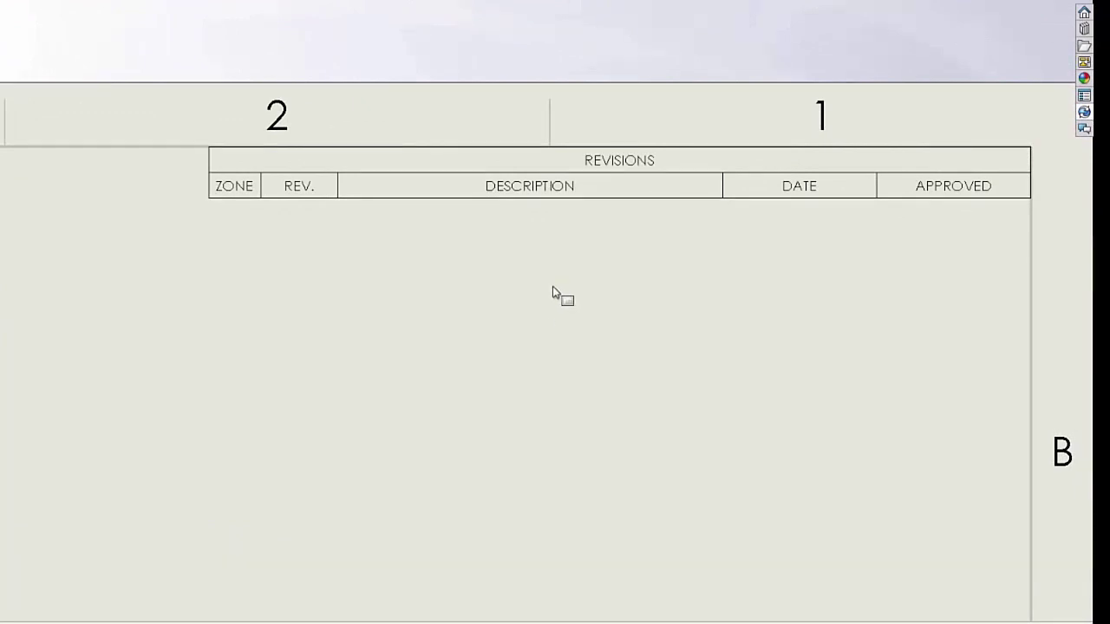
Step: Confirm the DESCRIPTION column uses RT_Description, then add revision A dated DEC 27 2017
click(624, 191)
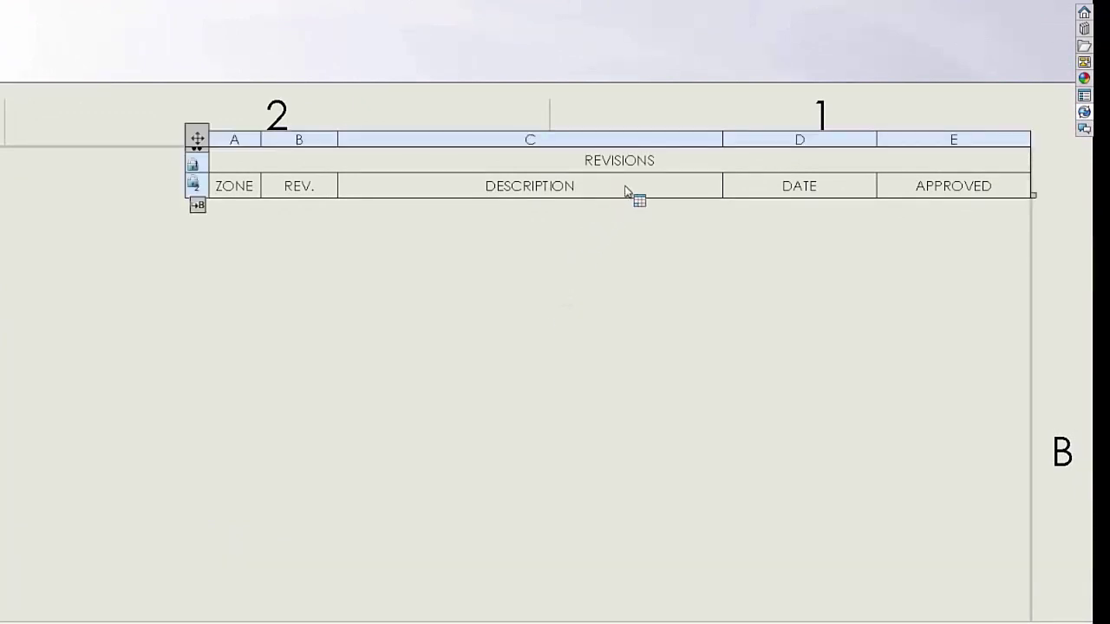
click(528, 140)
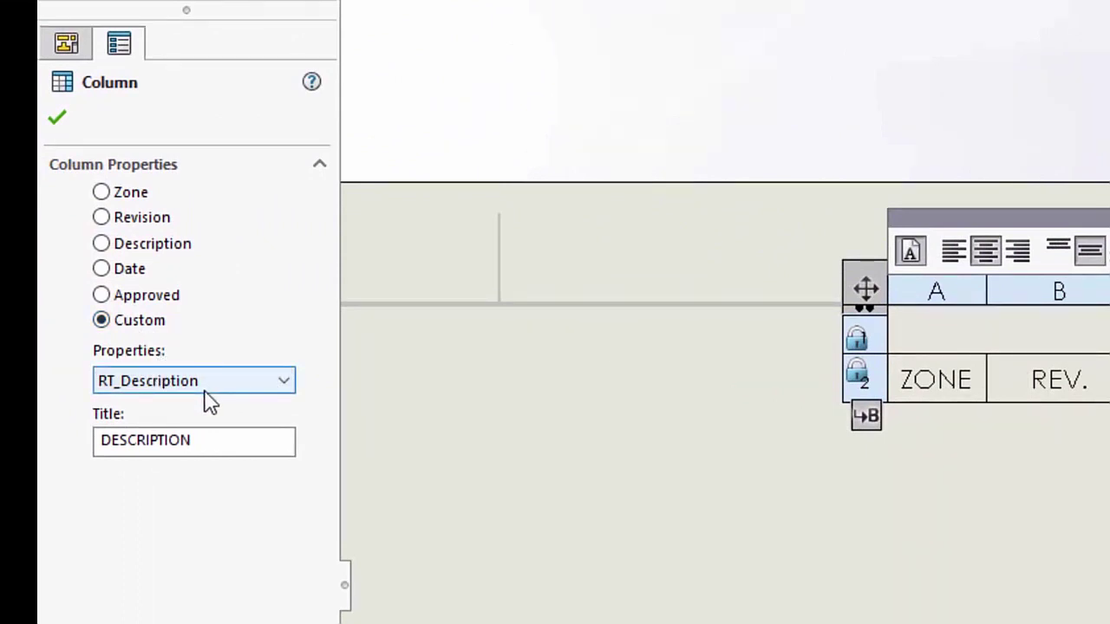
click(984, 521)
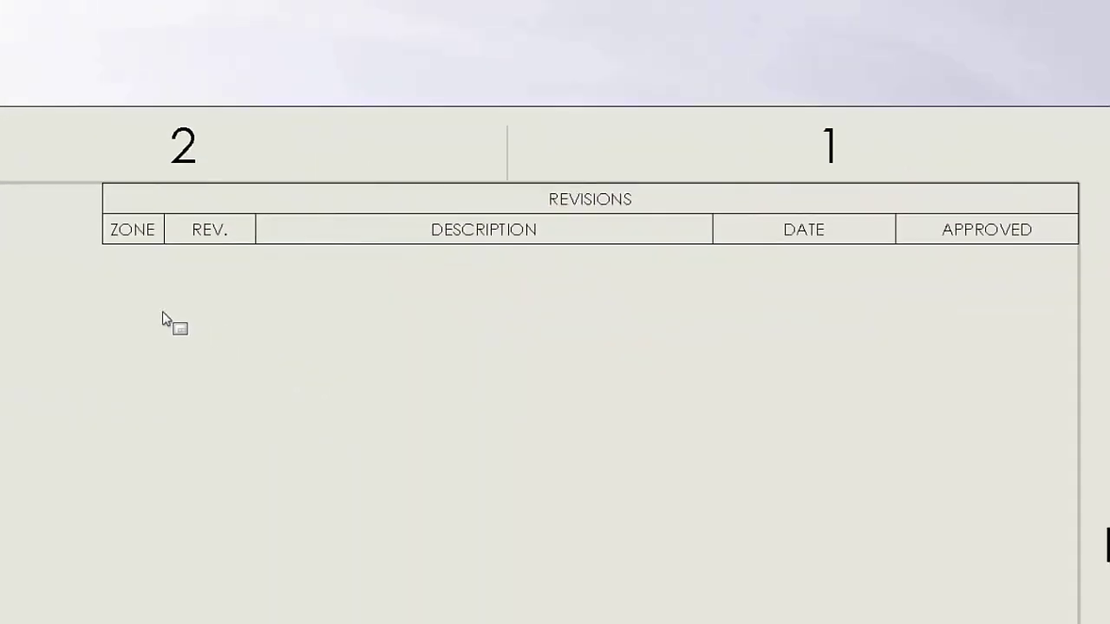
click(321, 276)
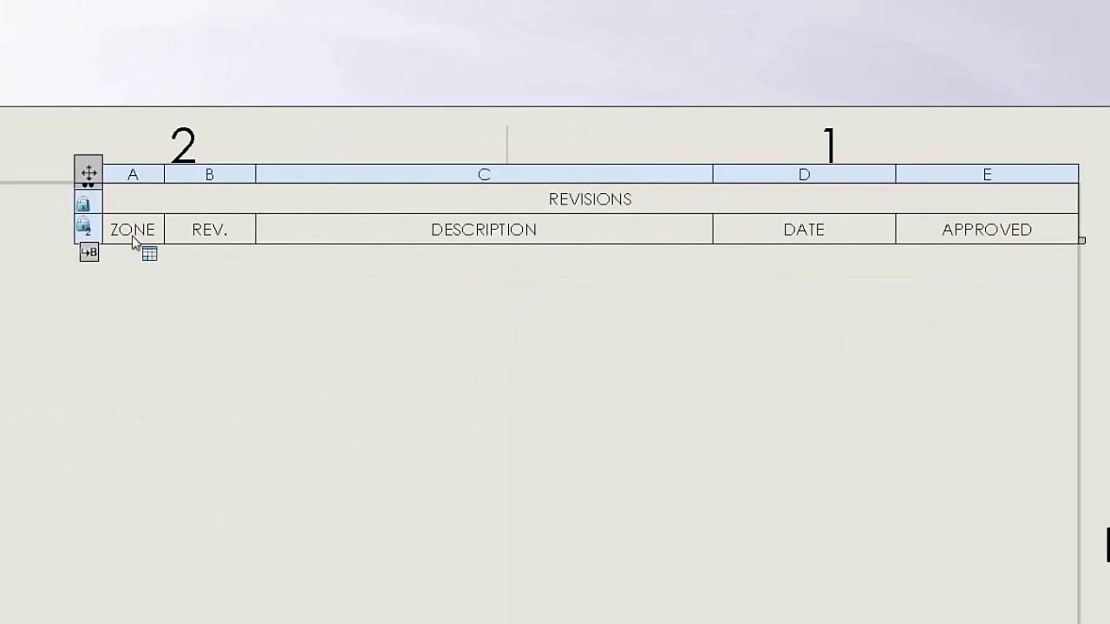
click(90, 255)
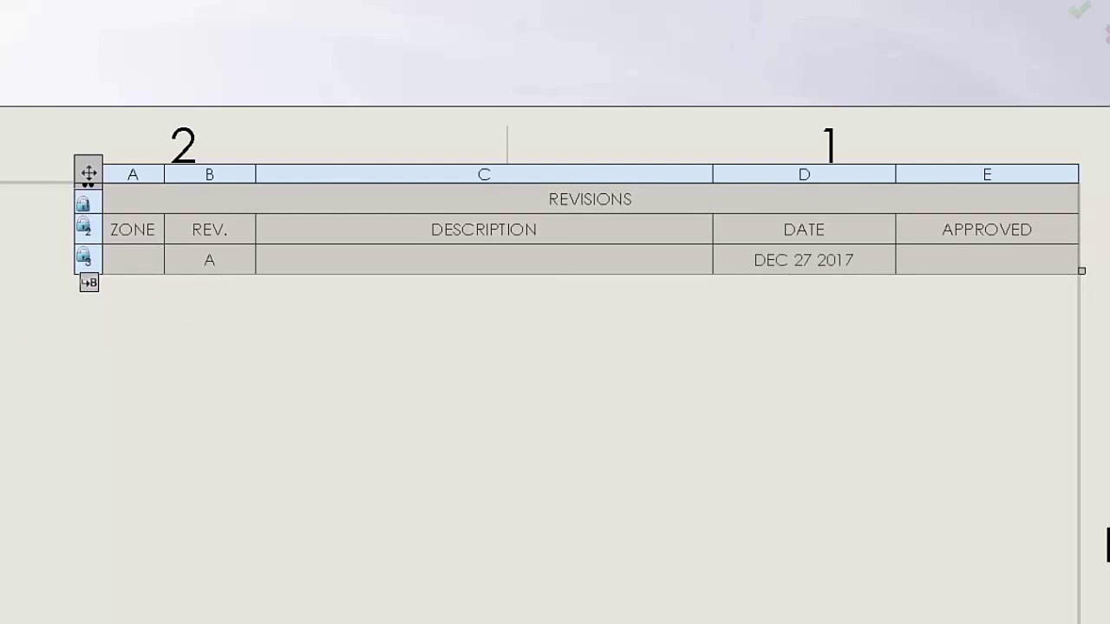
Step: Place the revision A symbol at zone B2 beside the table, placing no further symbols
click(55, 271)
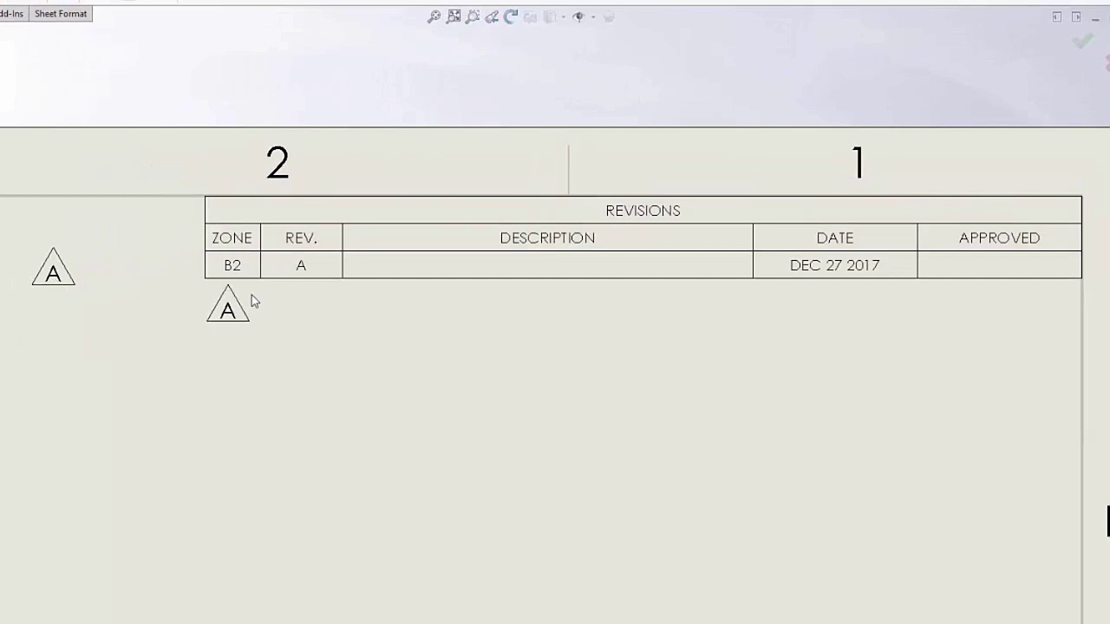
key(Escape)
click(402, 275)
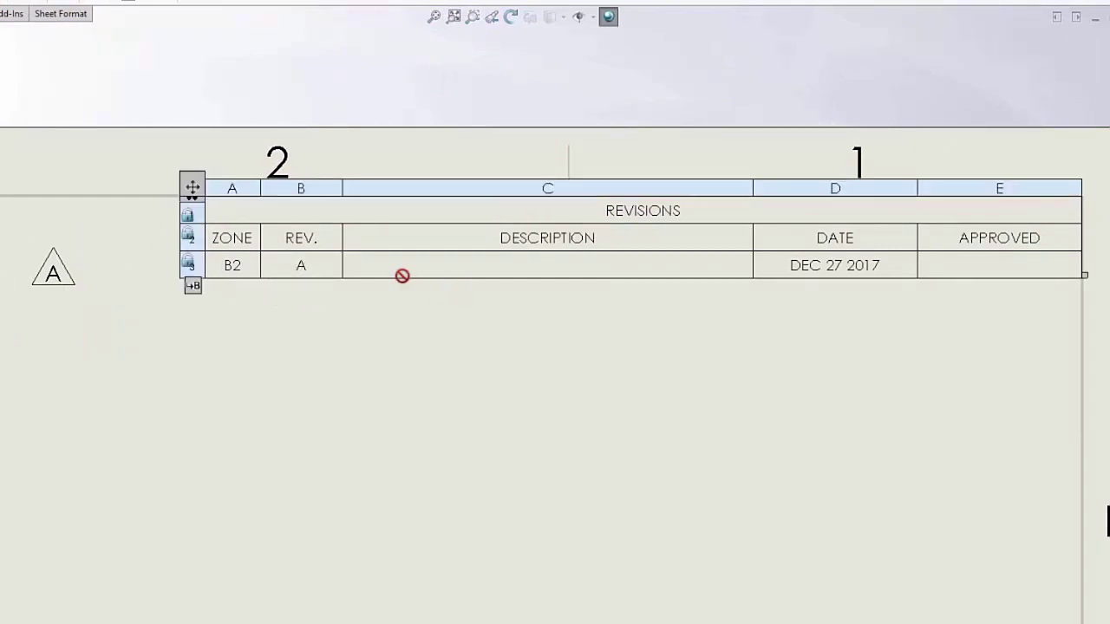
click(303, 310)
click(297, 277)
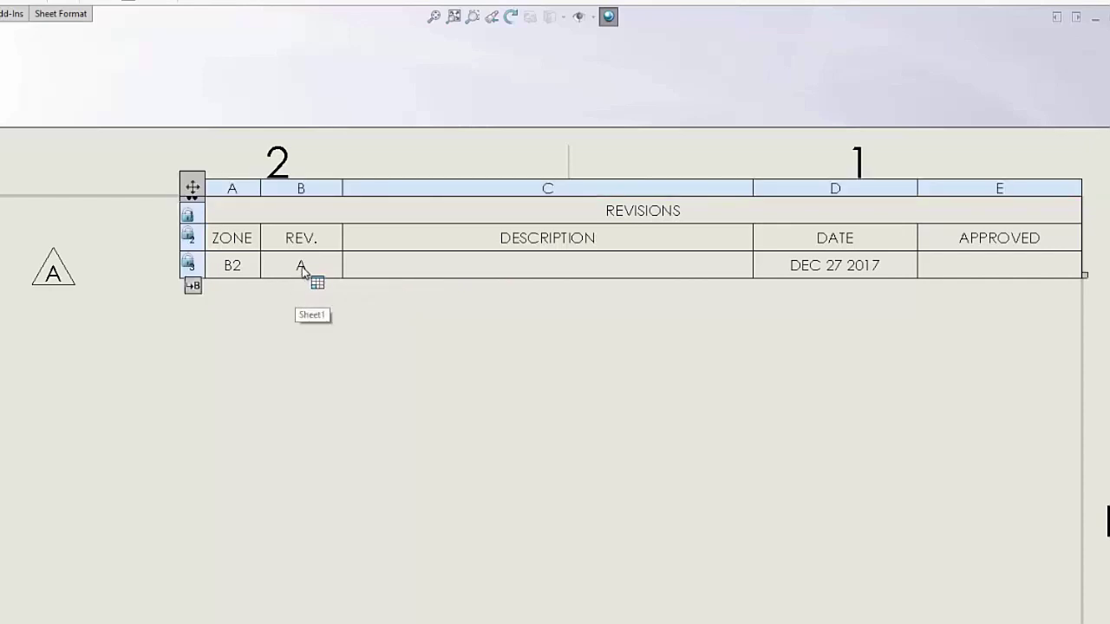
click(307, 79)
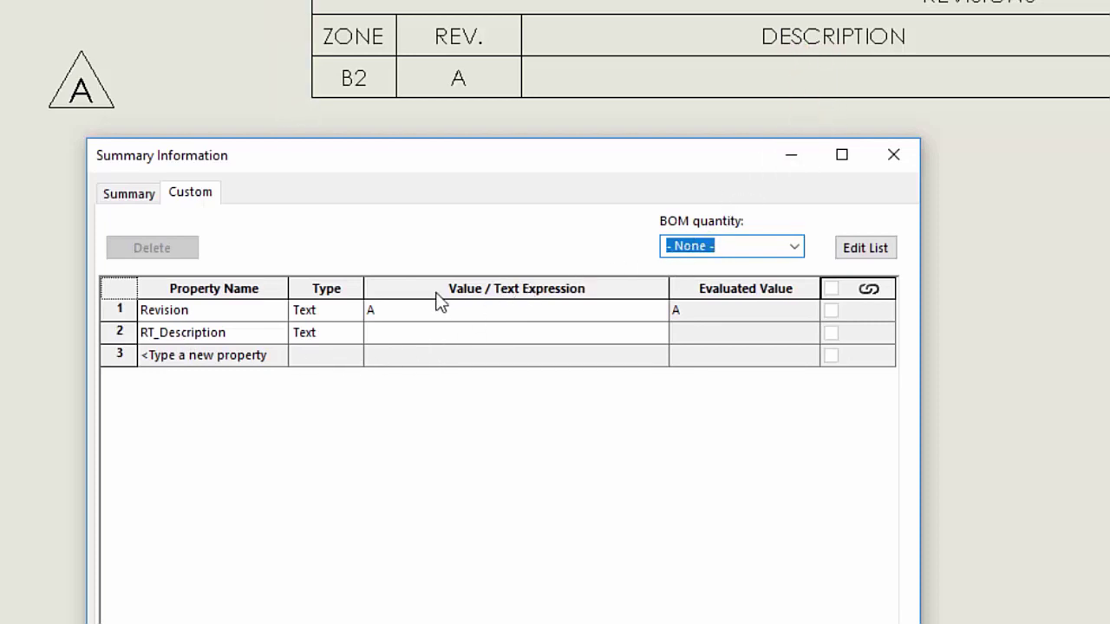
Step: Change the custom properties to Revision B and RT_Description 'Description 2', and apply them
click(385, 295)
click(385, 308)
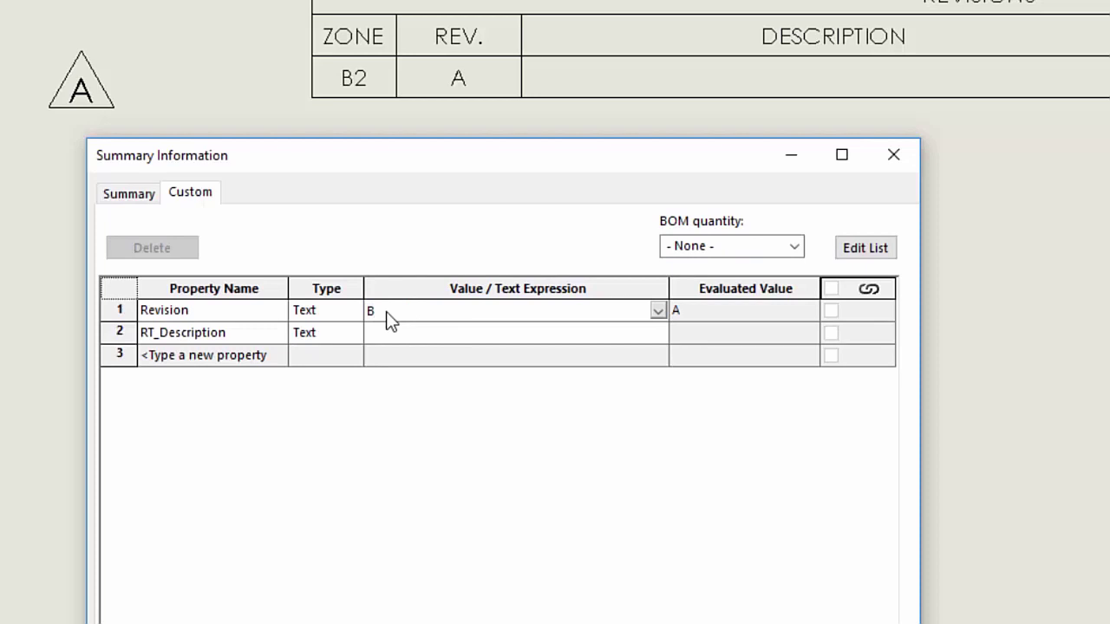
click(396, 338)
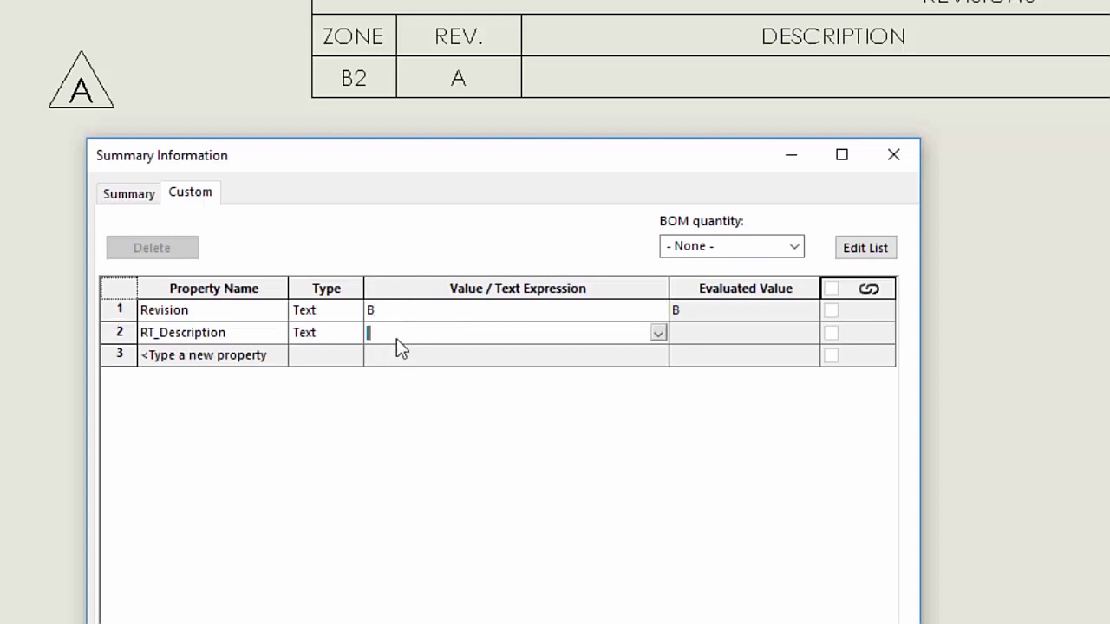
text(Description 2)
click(724, 356)
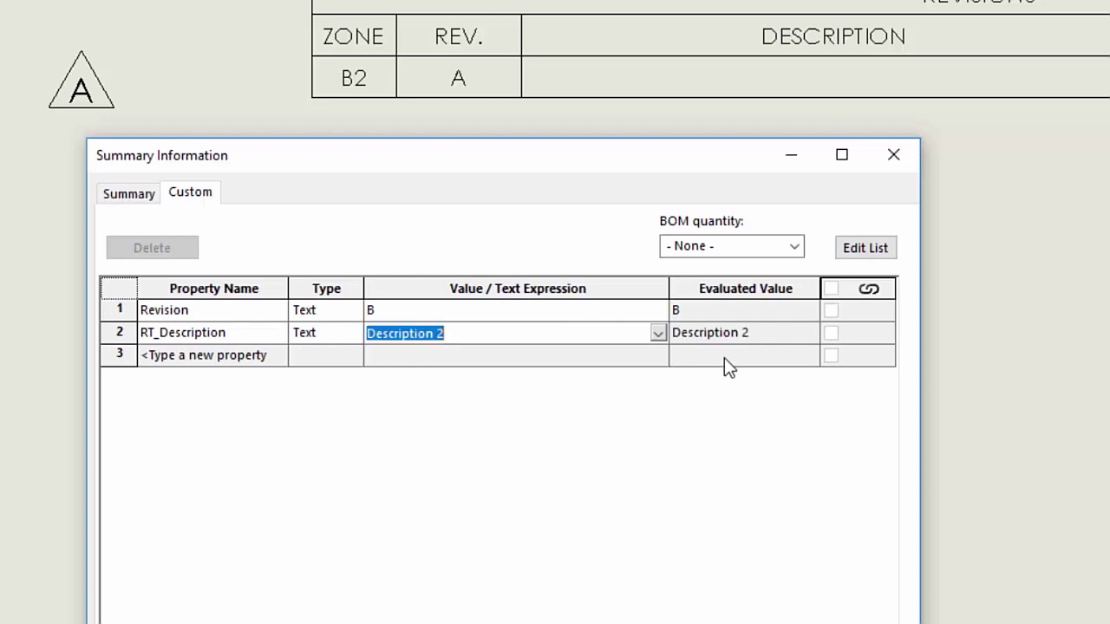
click(689, 621)
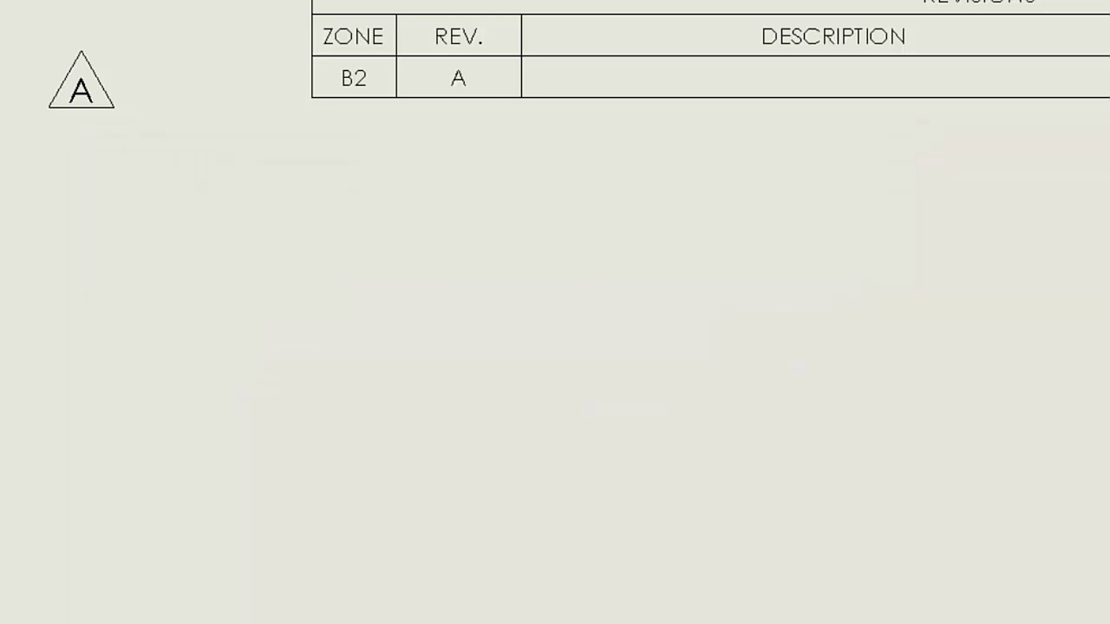
mouse_move(464, 76)
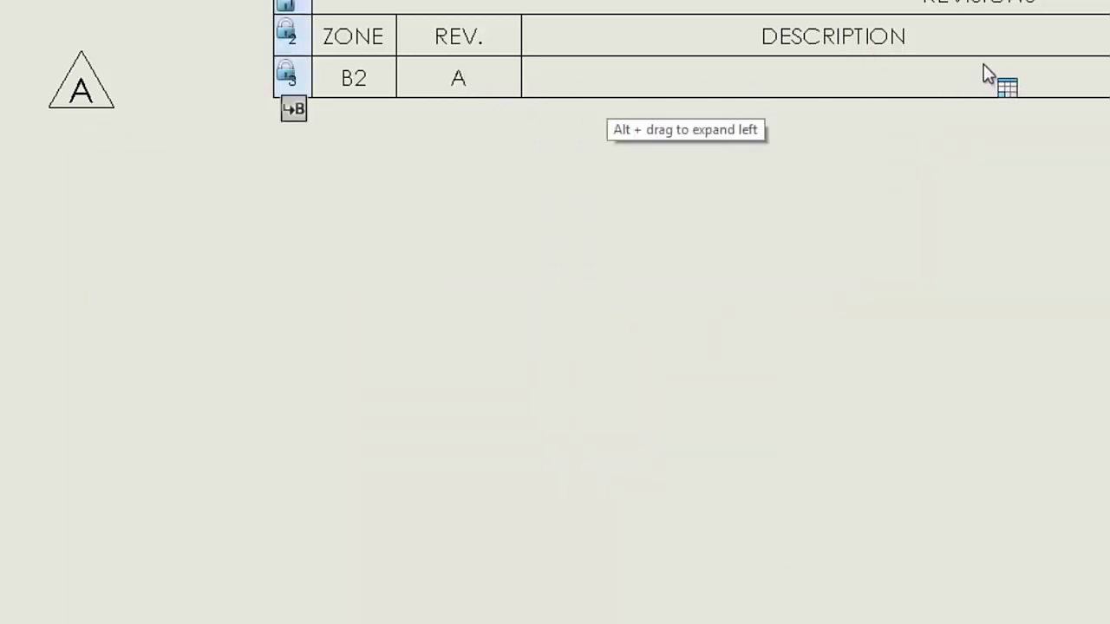
Step: Edit the table row to revision C with description HELLO WORLD, then close File Properties
double_click(463, 80)
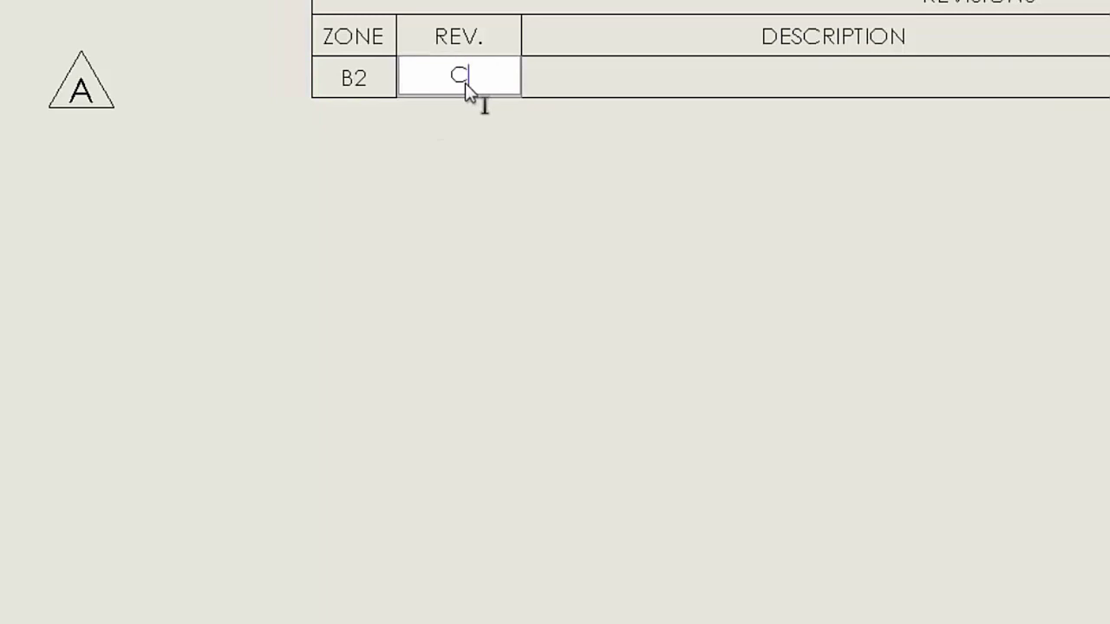
click(811, 85)
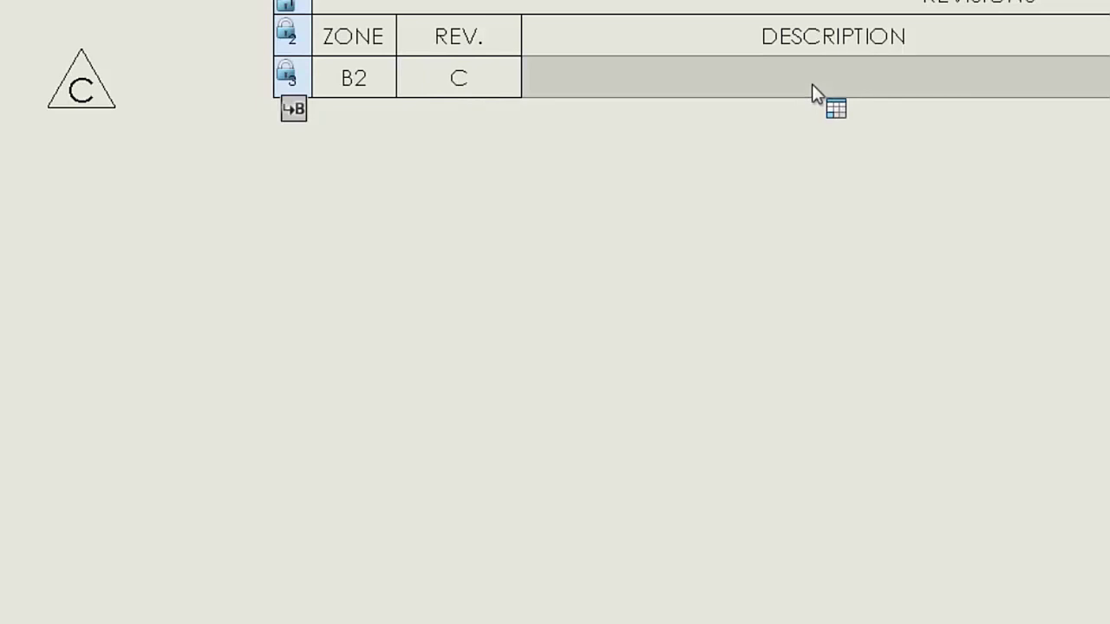
click(813, 75)
text(HELLO WORLD)
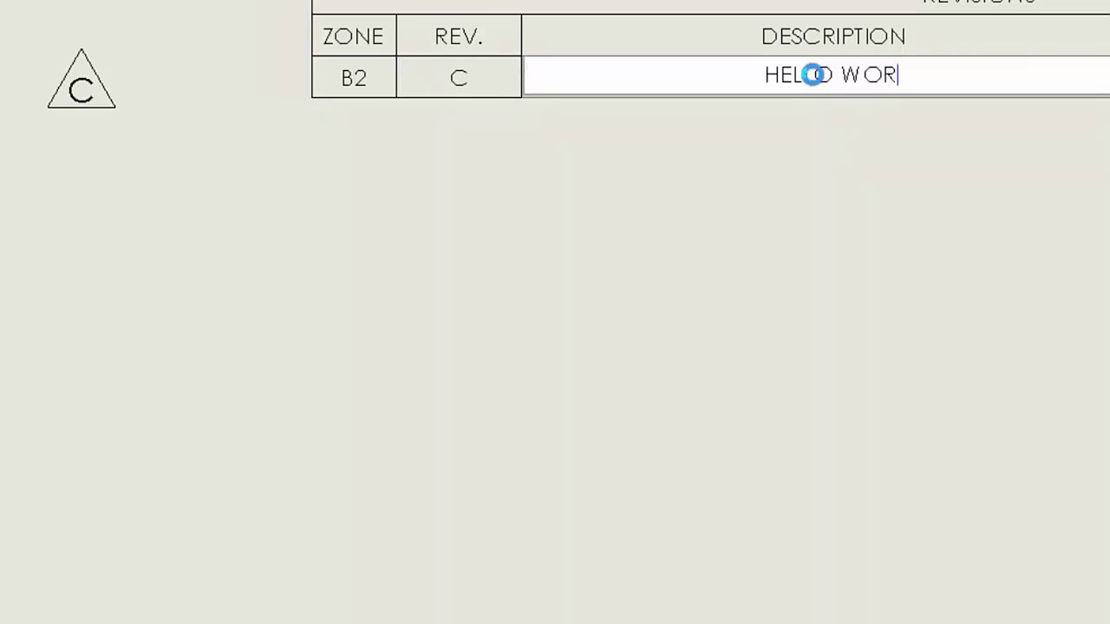
key(Return)
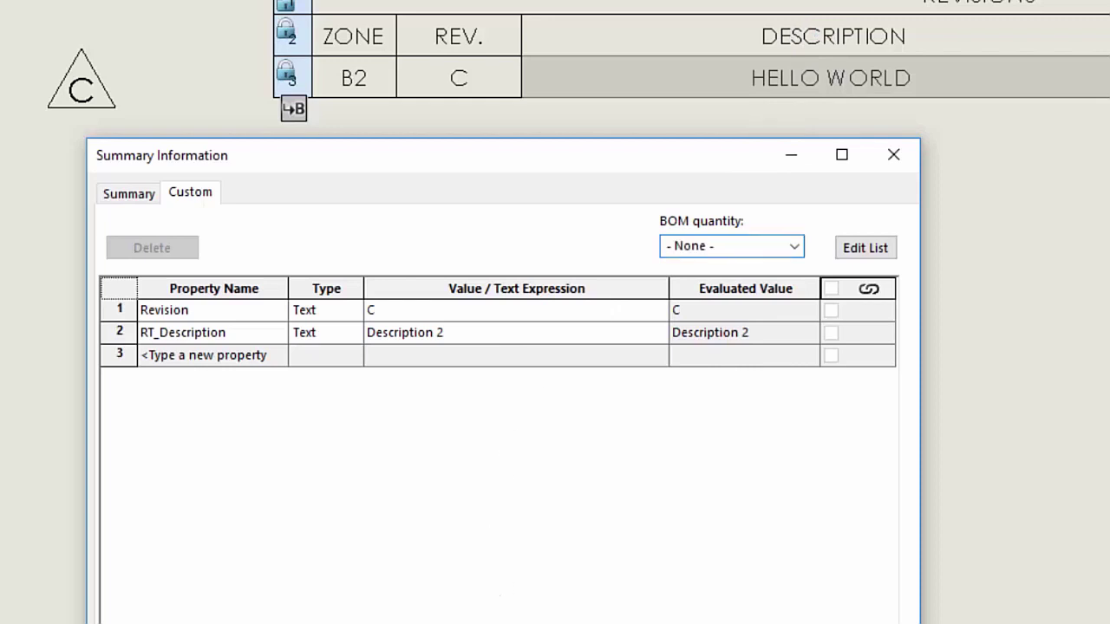
key(Return)
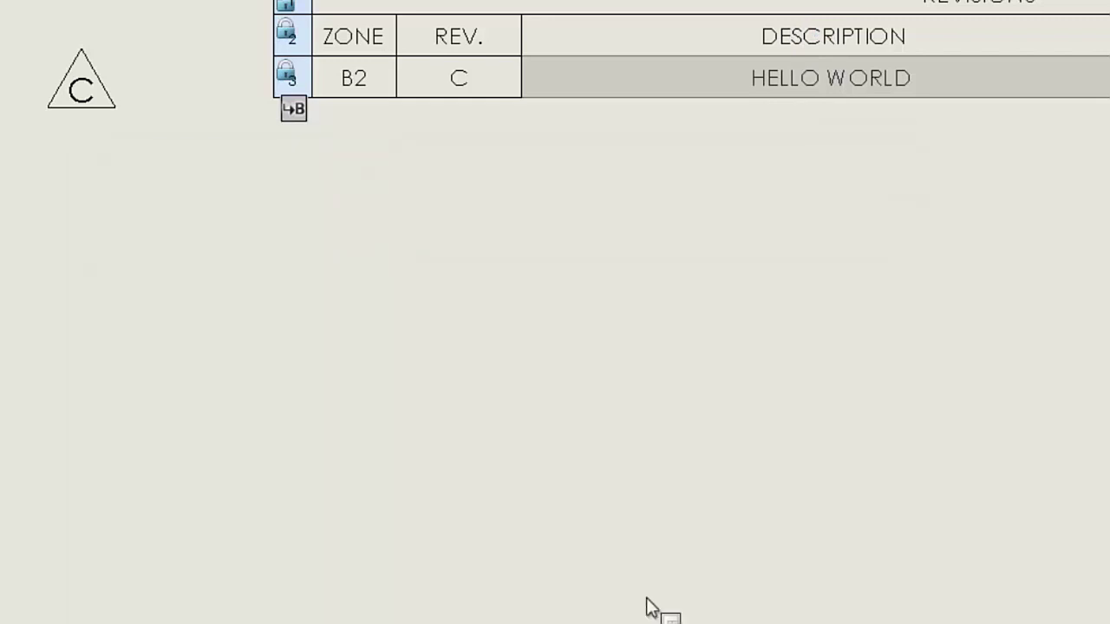
click(665, 161)
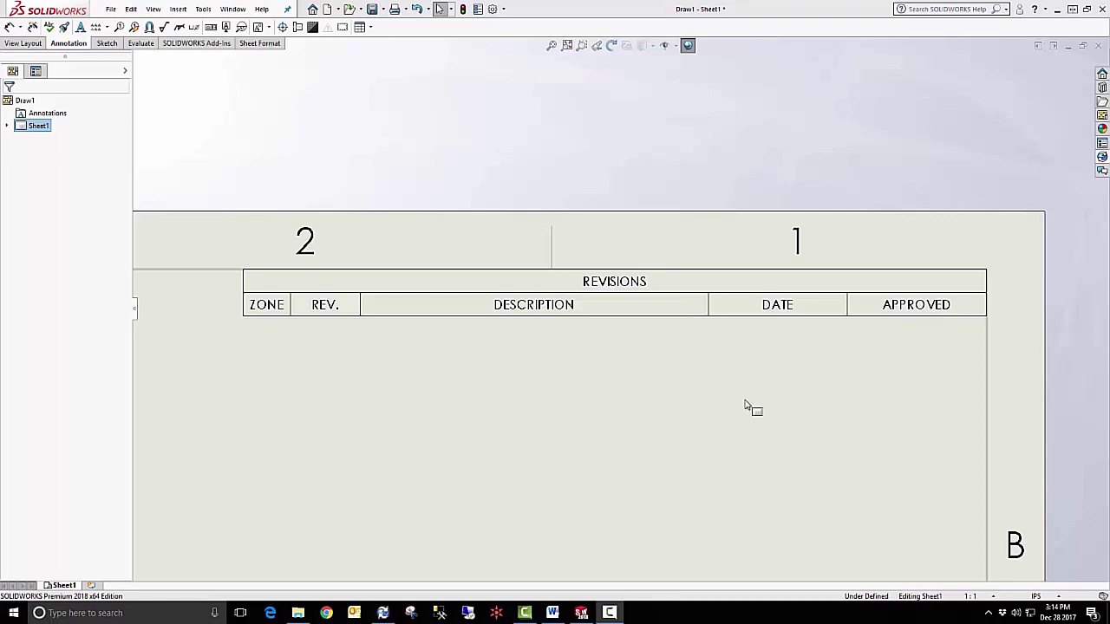
Step: Enable the vault's revision table integration with 3 visible rows and the * placeholder, and save
click(382, 614)
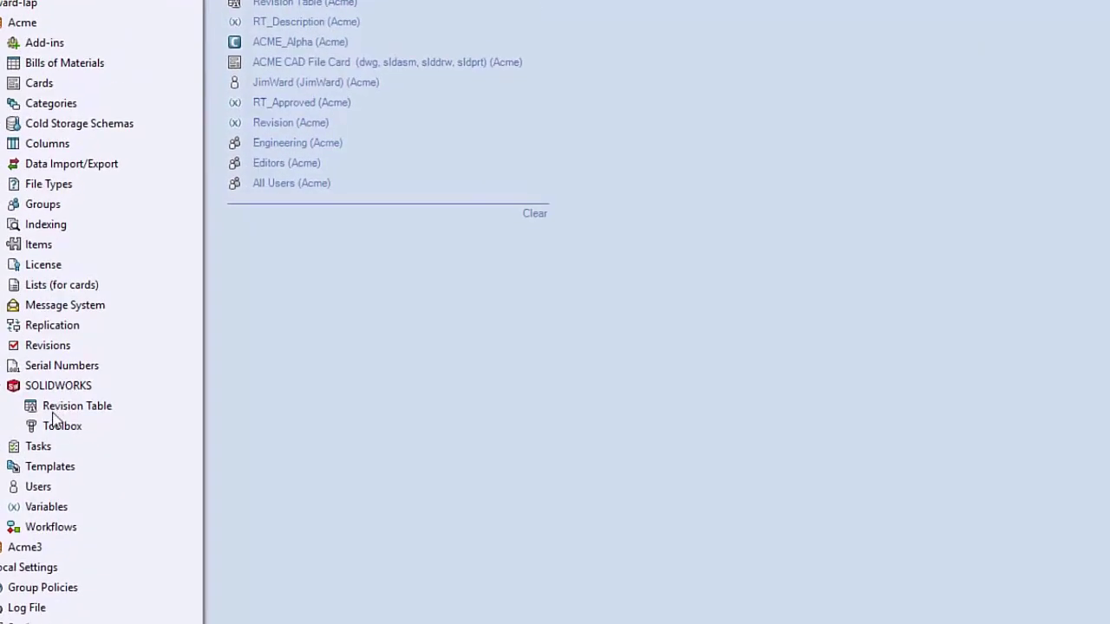
double_click(53, 411)
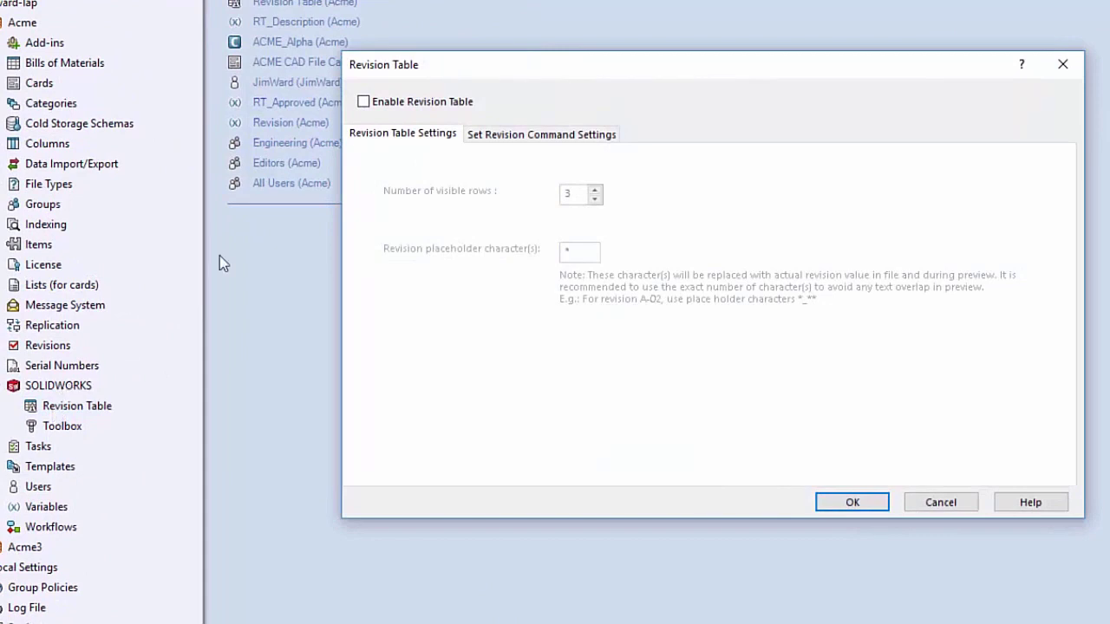
click(362, 102)
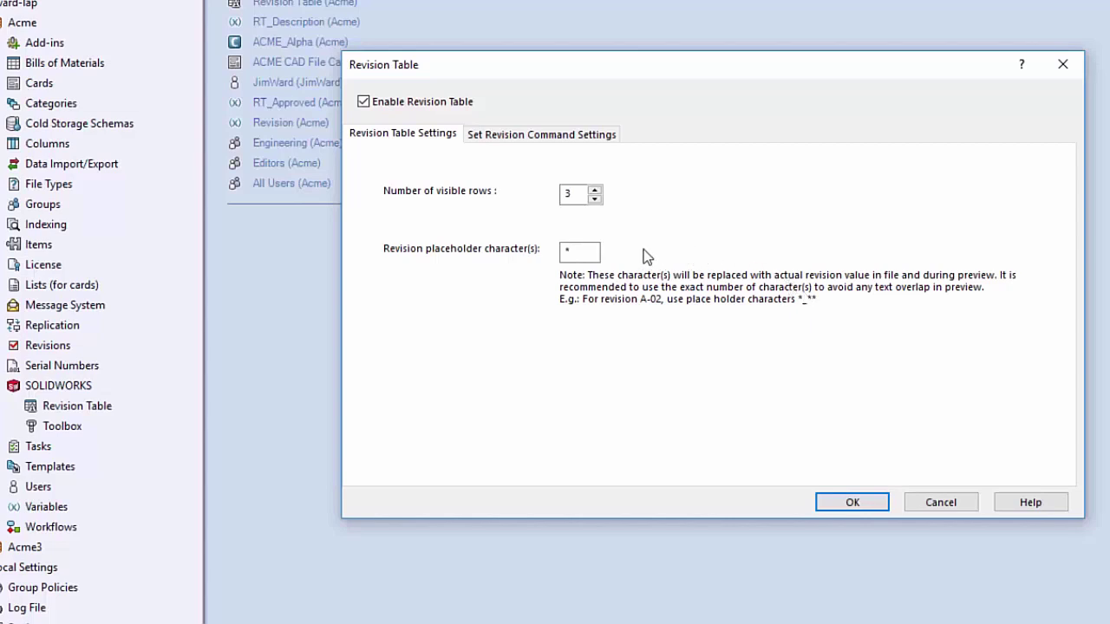
click(574, 251)
click(837, 505)
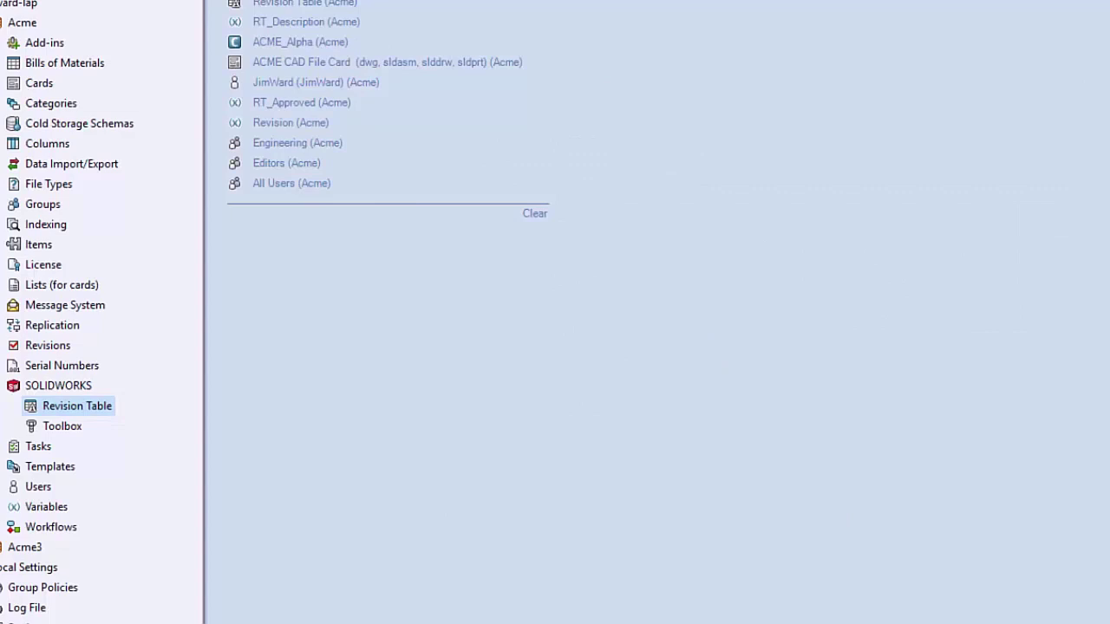
Step: Check that the Revision variable maps to SWRevTable's Revision attribute for slddrw, leaving it unchanged
click(1, 387)
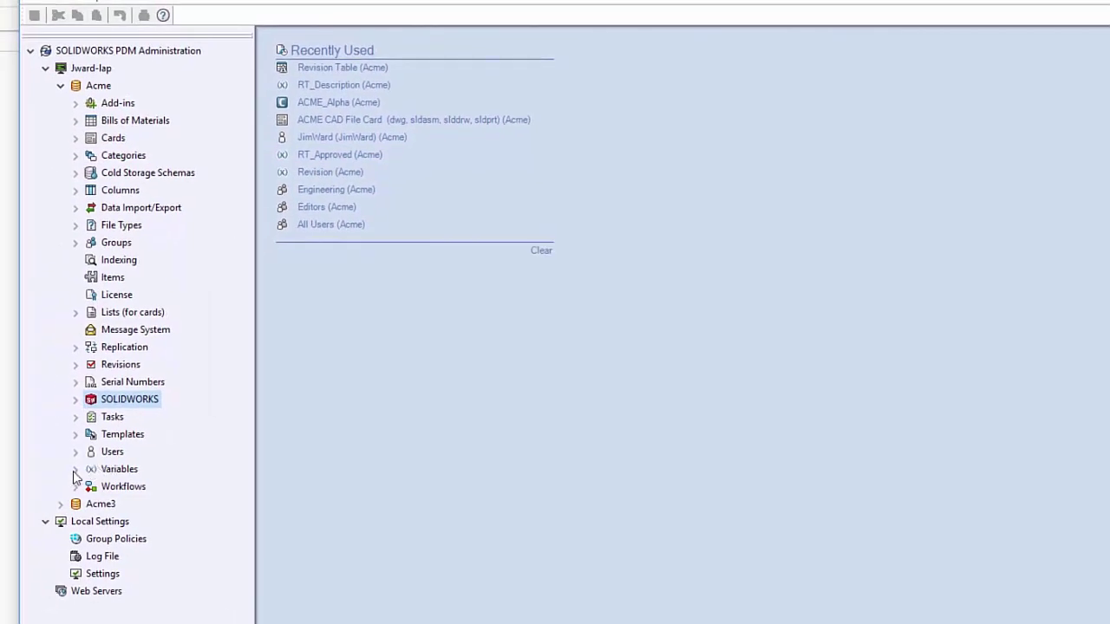
click(74, 471)
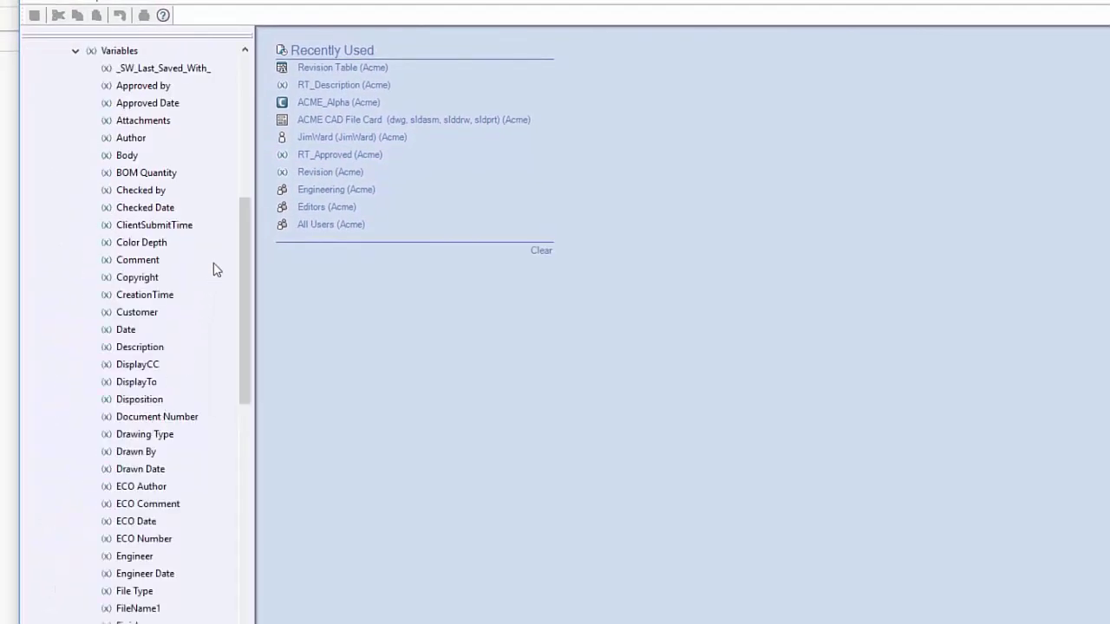
drag(242, 278, 233, 404)
double_click(134, 416)
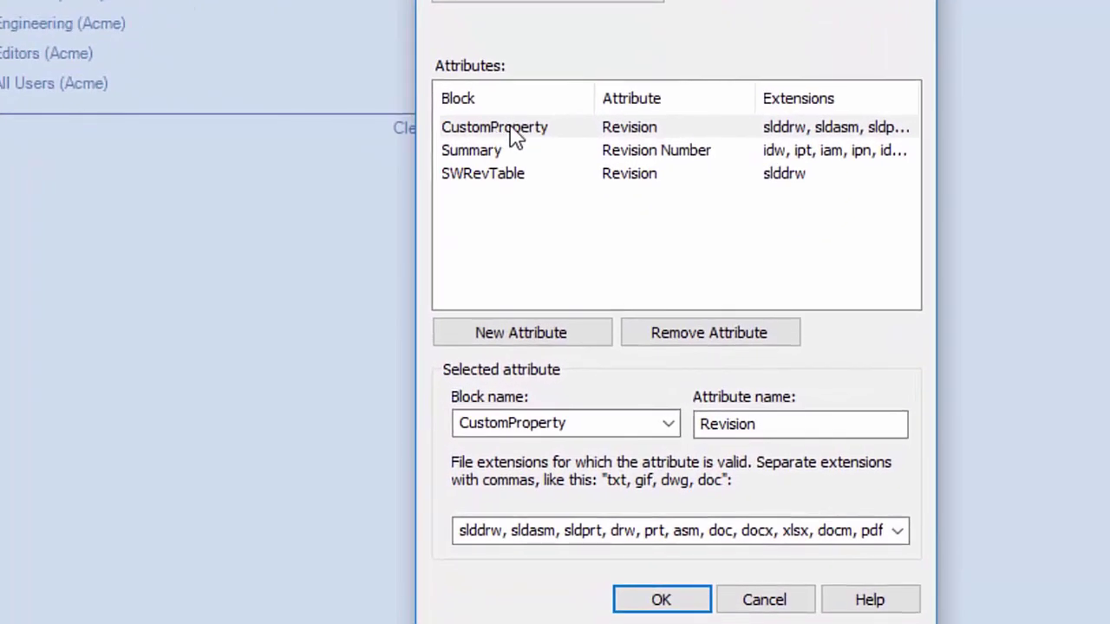
click(484, 185)
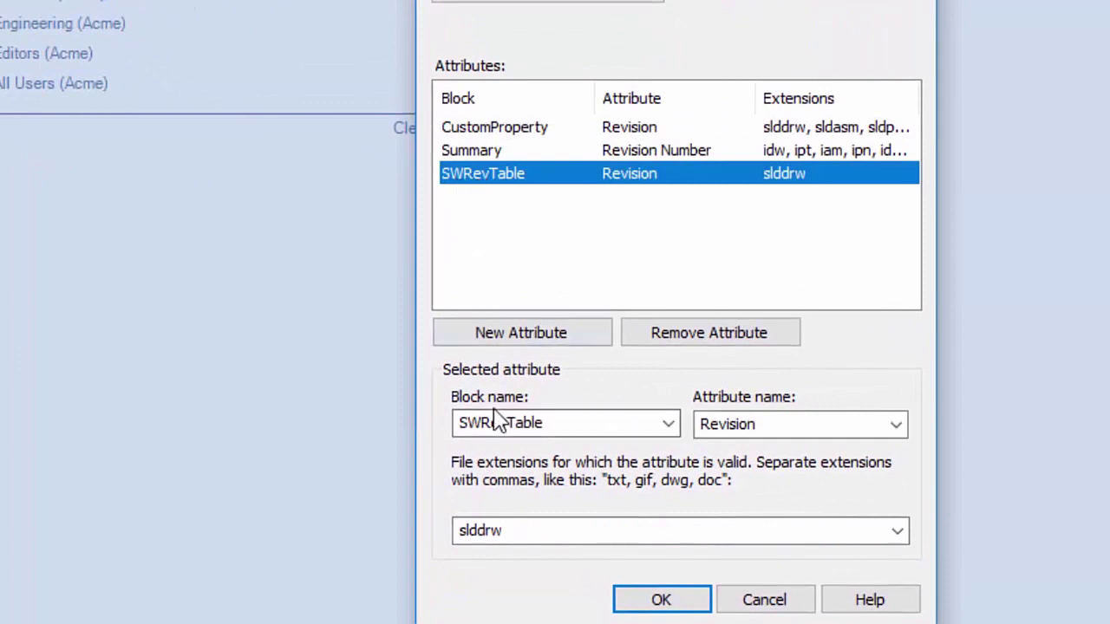
click(896, 431)
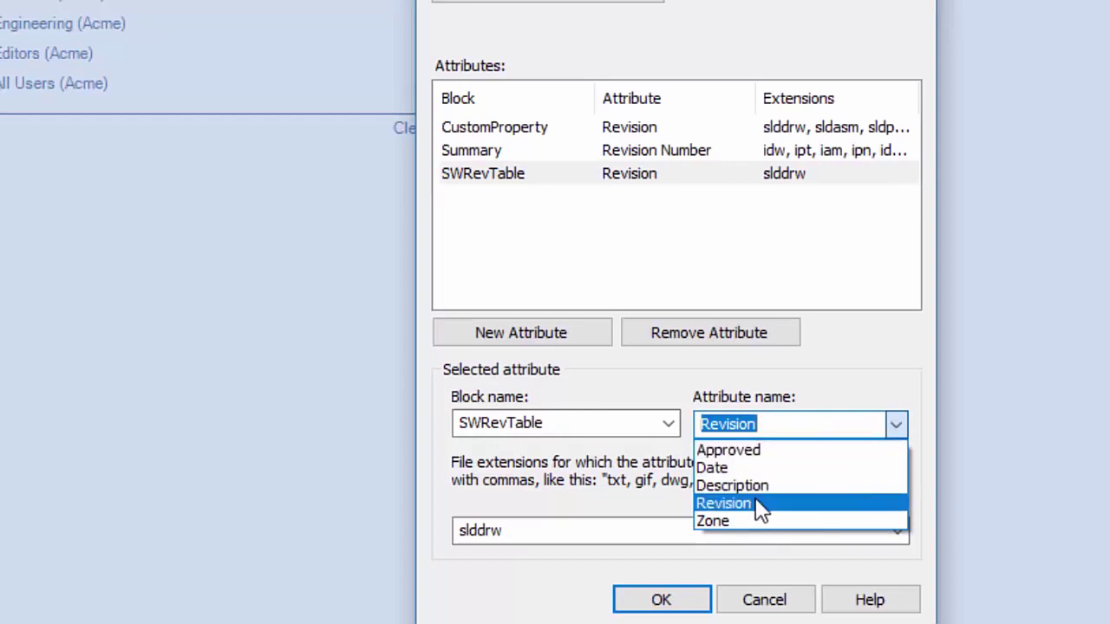
click(878, 364)
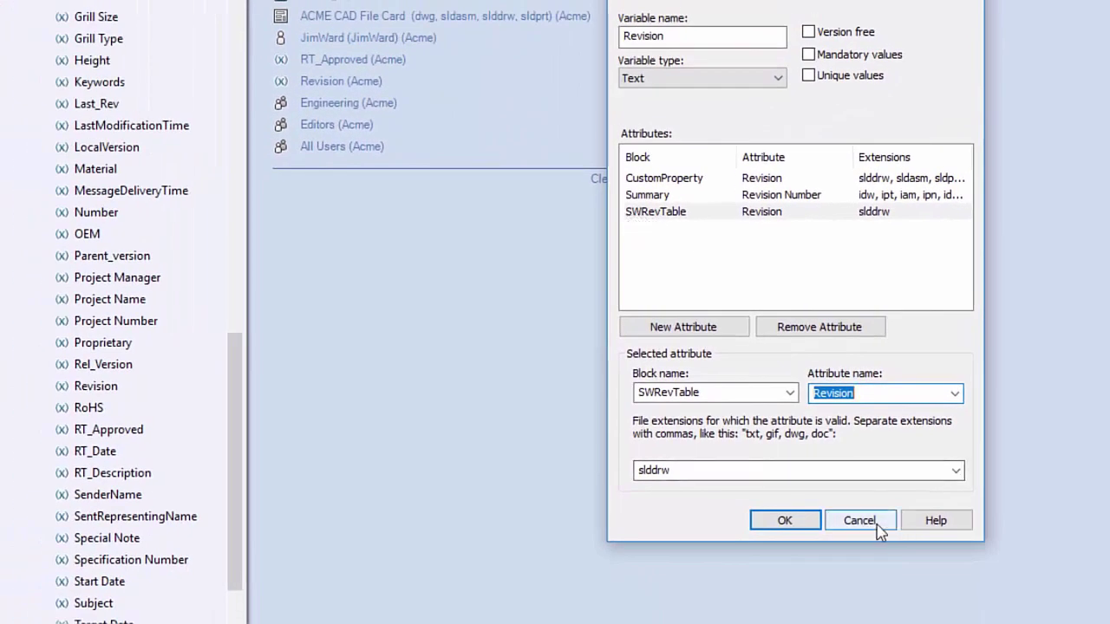
click(876, 523)
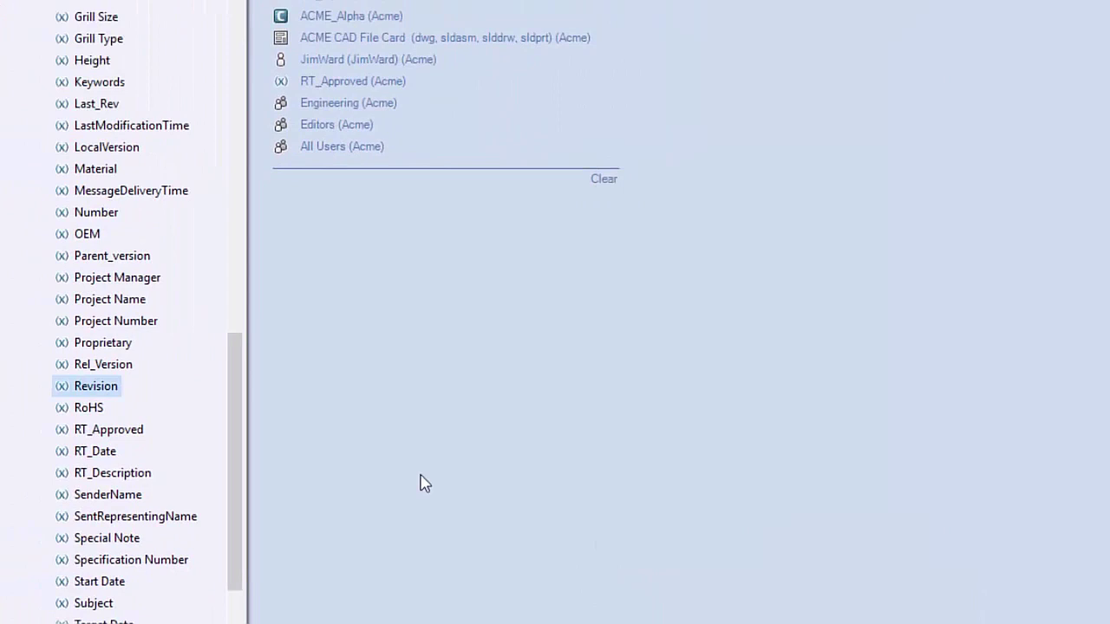
Step: Link RT_Approved to block SWRevTable, attribute Approved, and save the variable
double_click(124, 438)
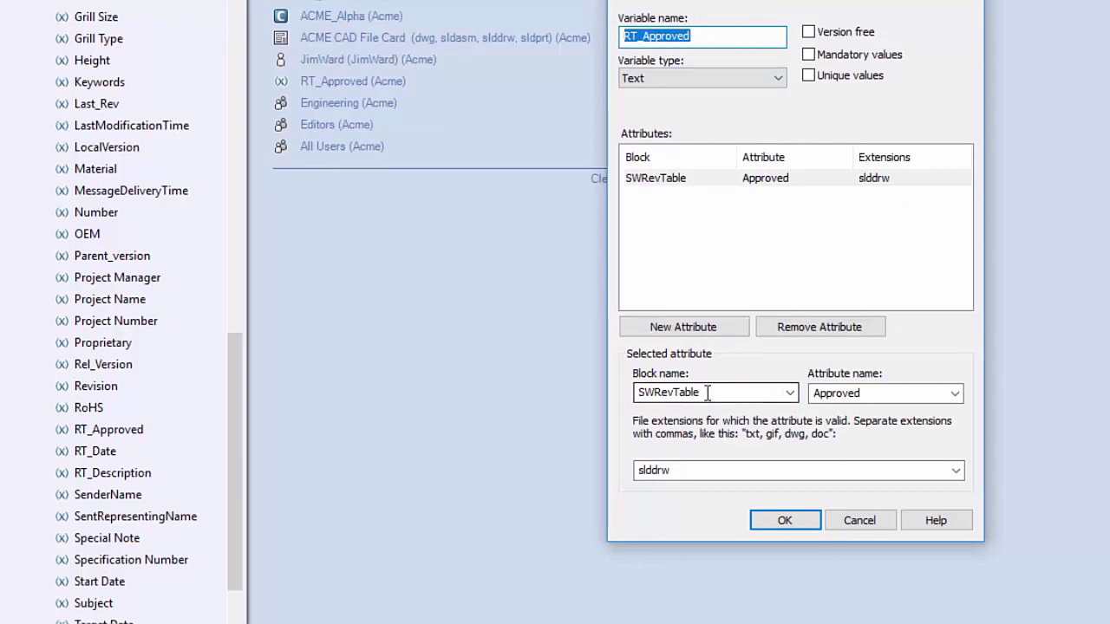
click(790, 394)
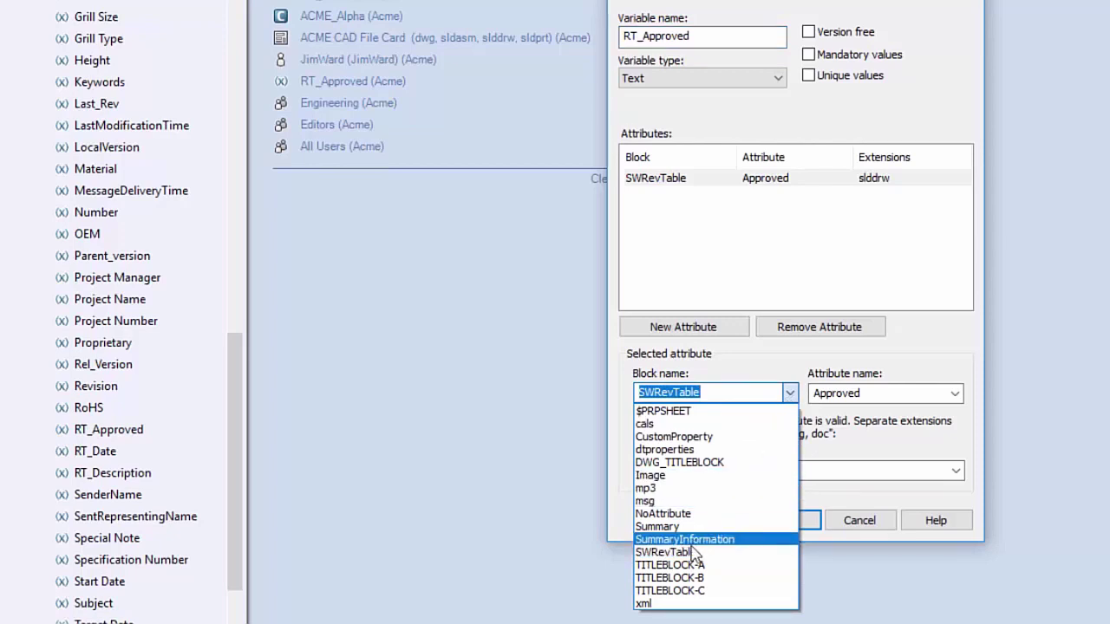
click(923, 366)
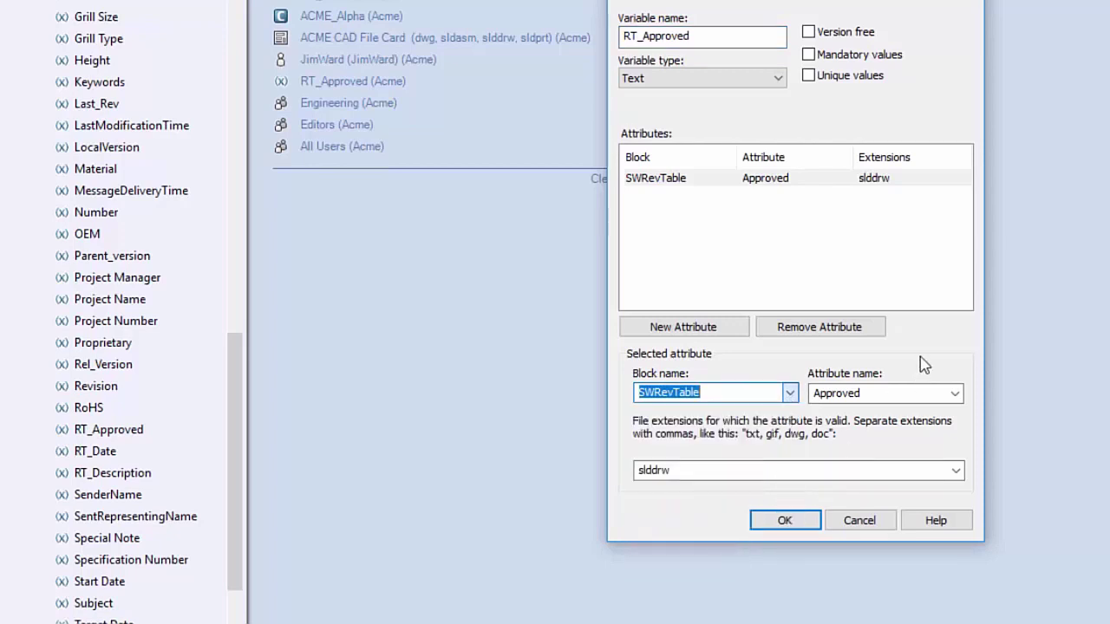
click(956, 395)
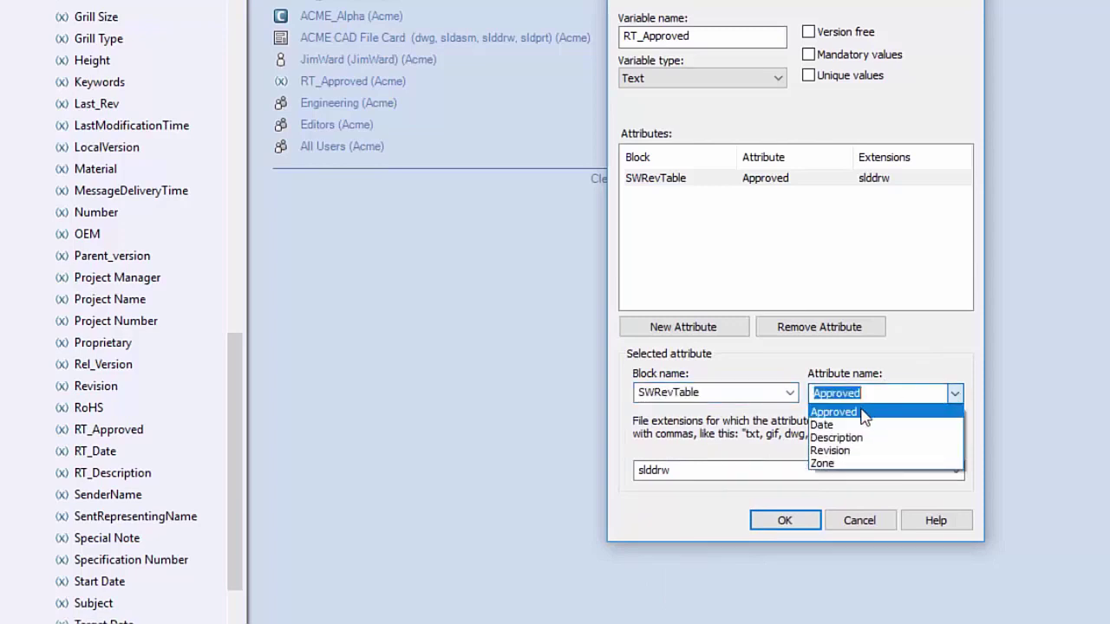
click(921, 363)
click(784, 519)
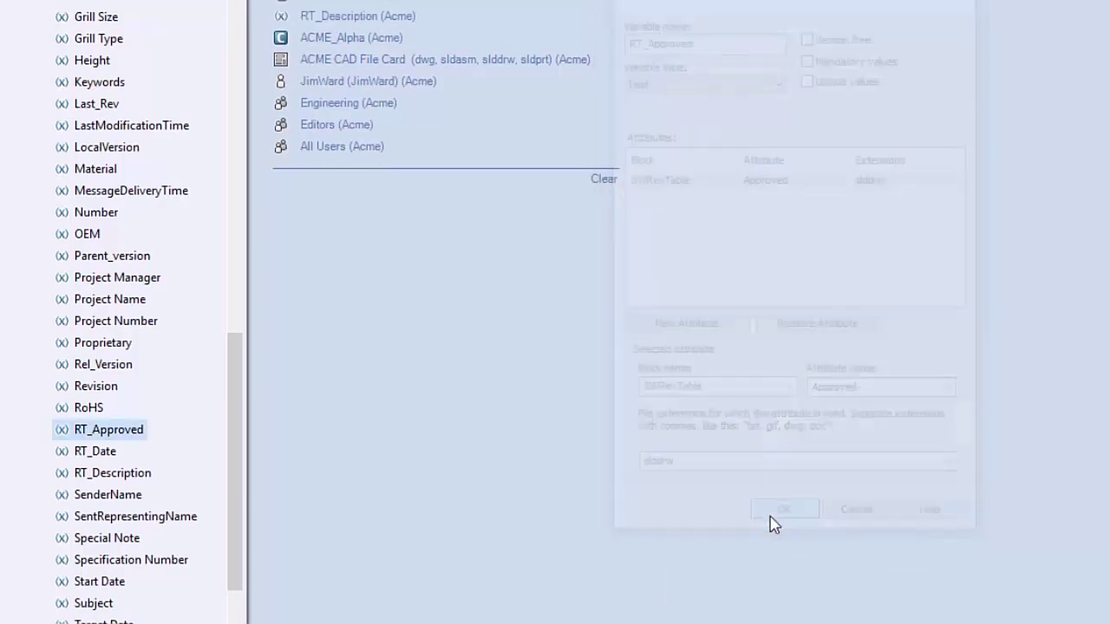
Step: Confirm RT_Description maps to the SWRevTable Description attribute and save it
click(106, 455)
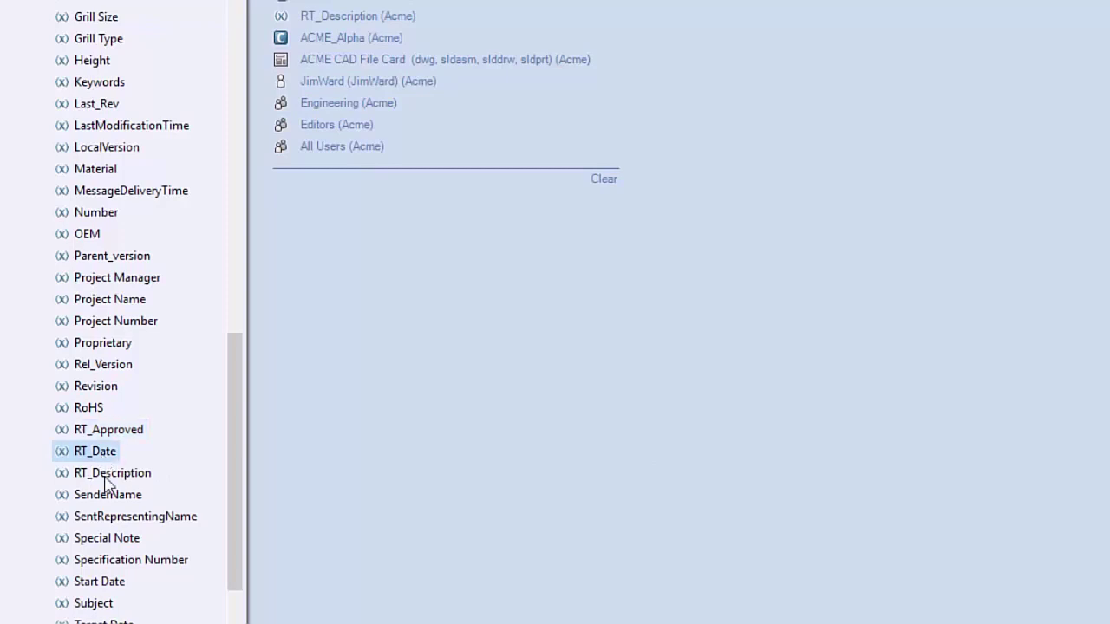
double_click(113, 475)
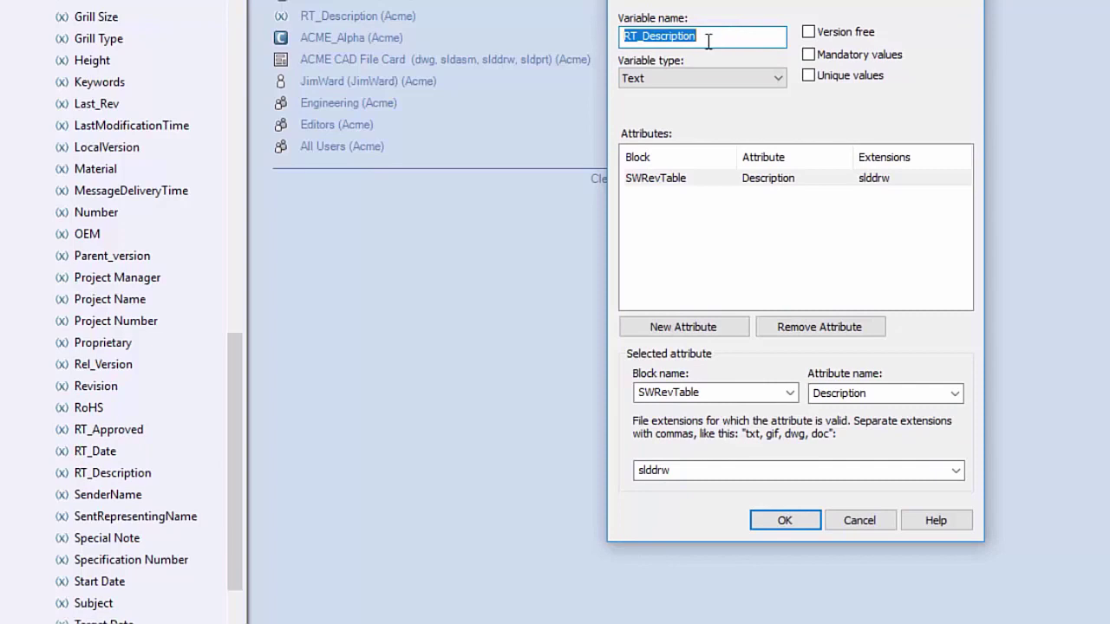
click(685, 184)
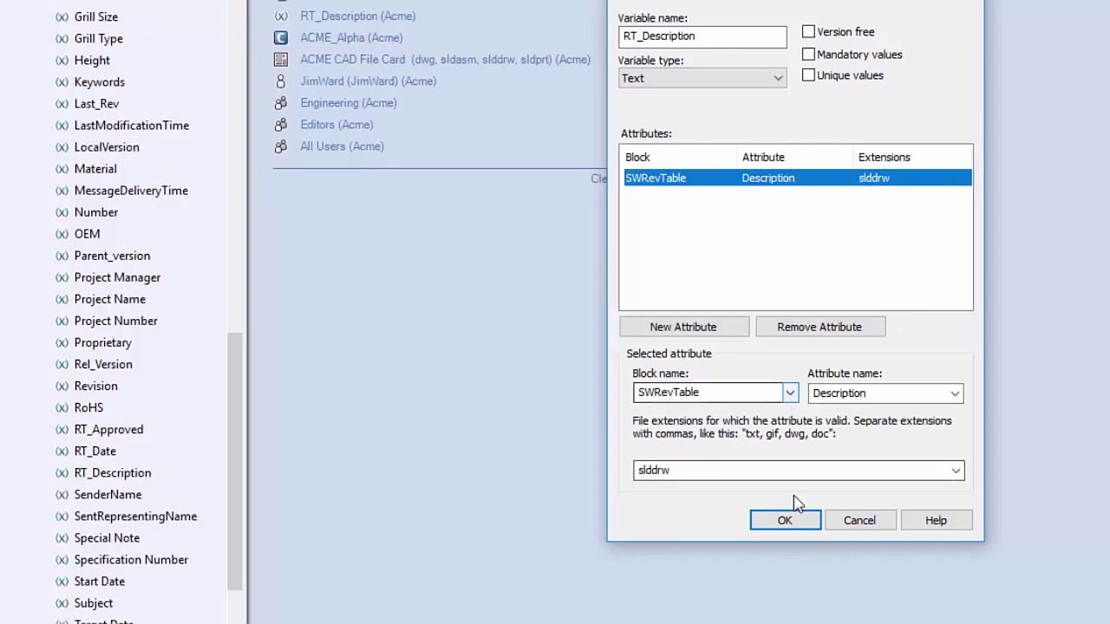
click(783, 522)
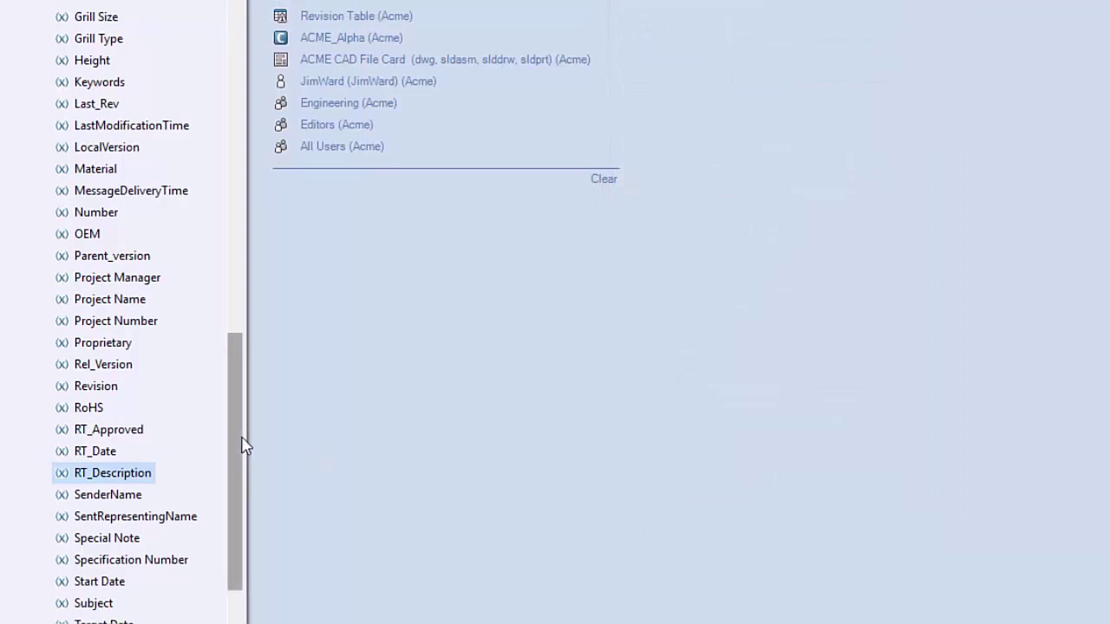
Step: Open the ACME CAD File Card from Cards > File Cards for editing
drag(243, 440, 282, 143)
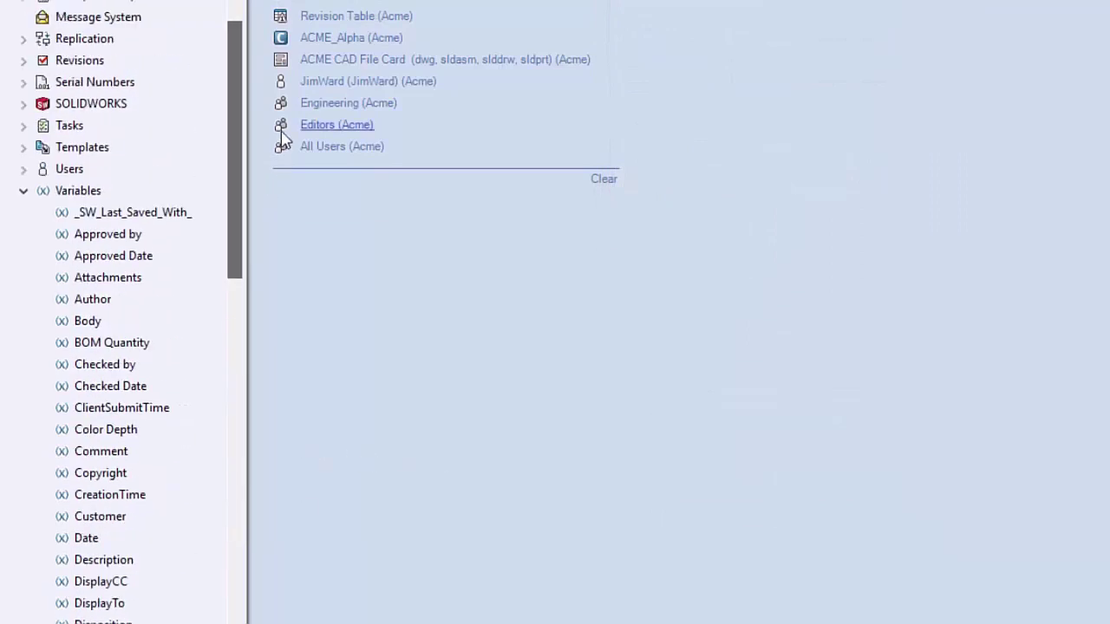
click(24, 192)
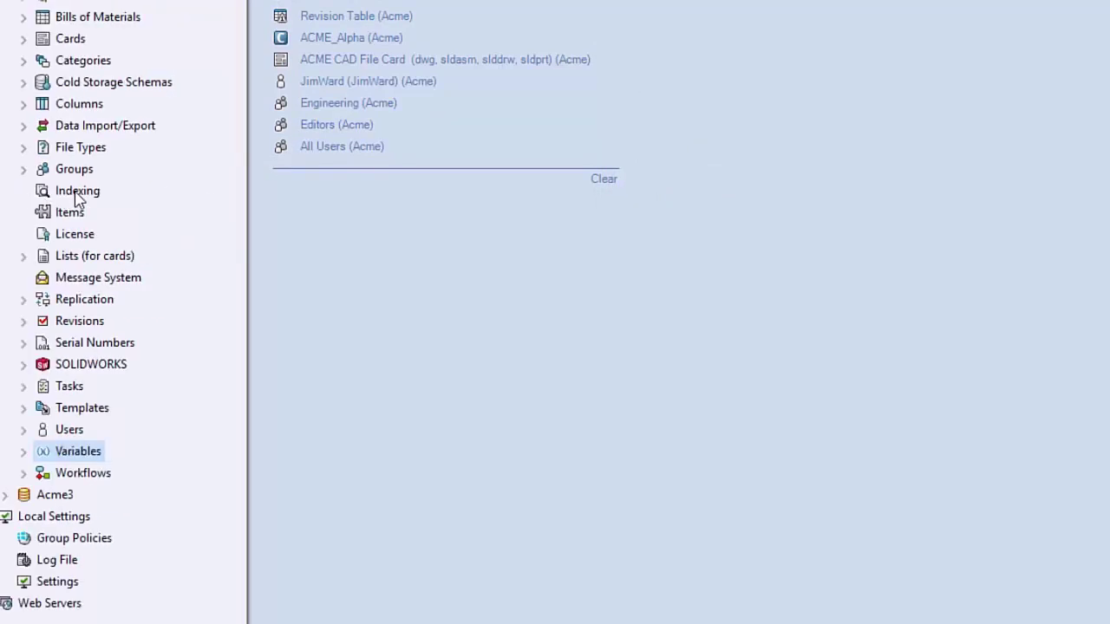
click(25, 40)
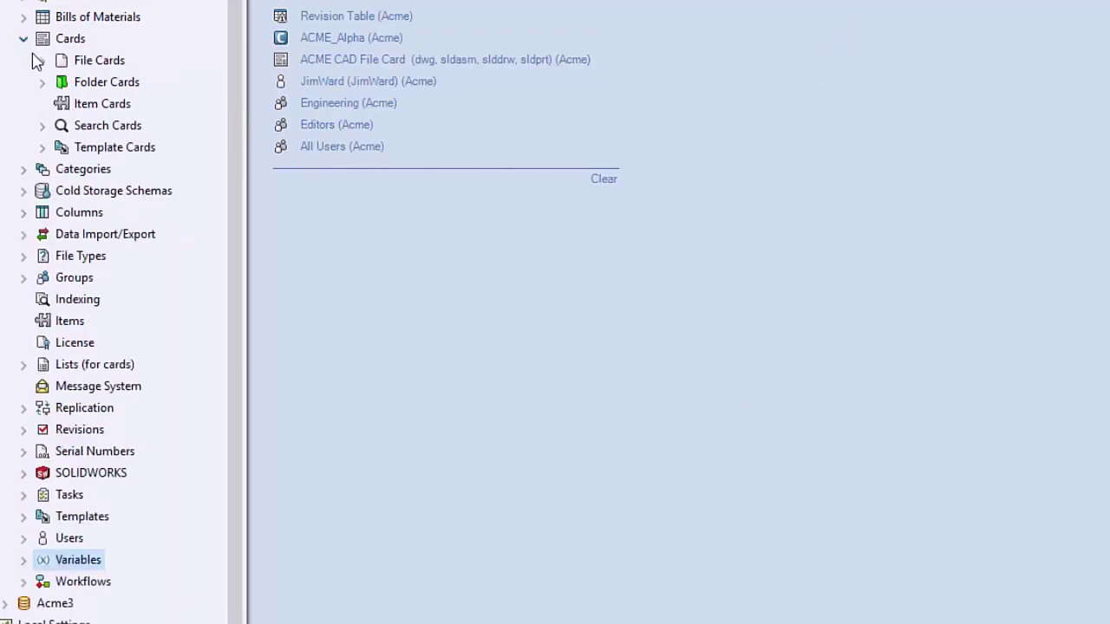
click(41, 61)
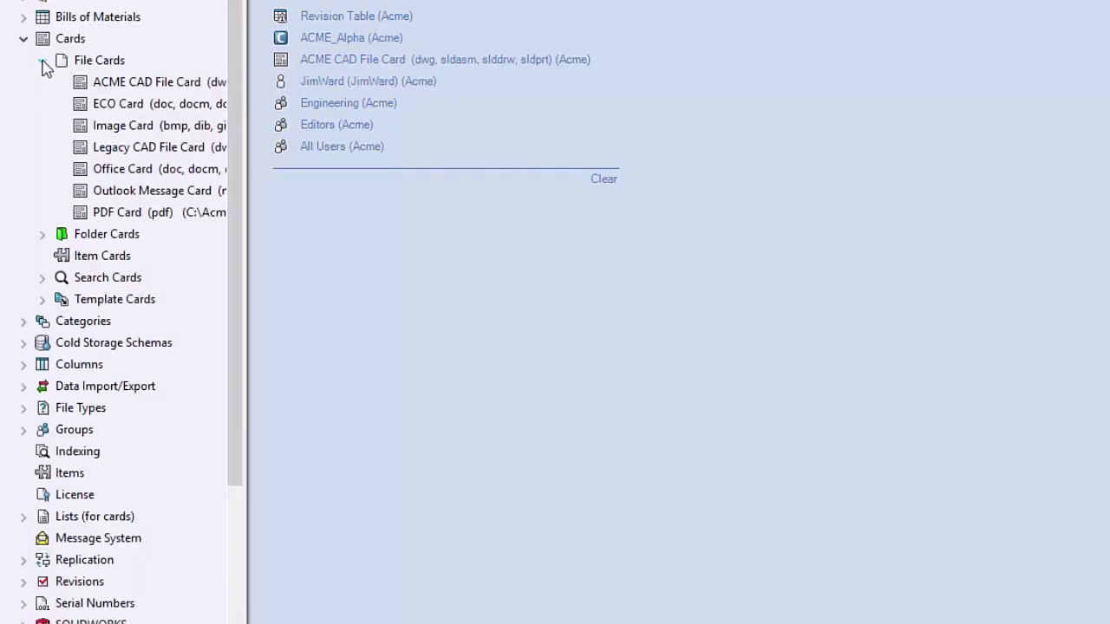
double_click(97, 81)
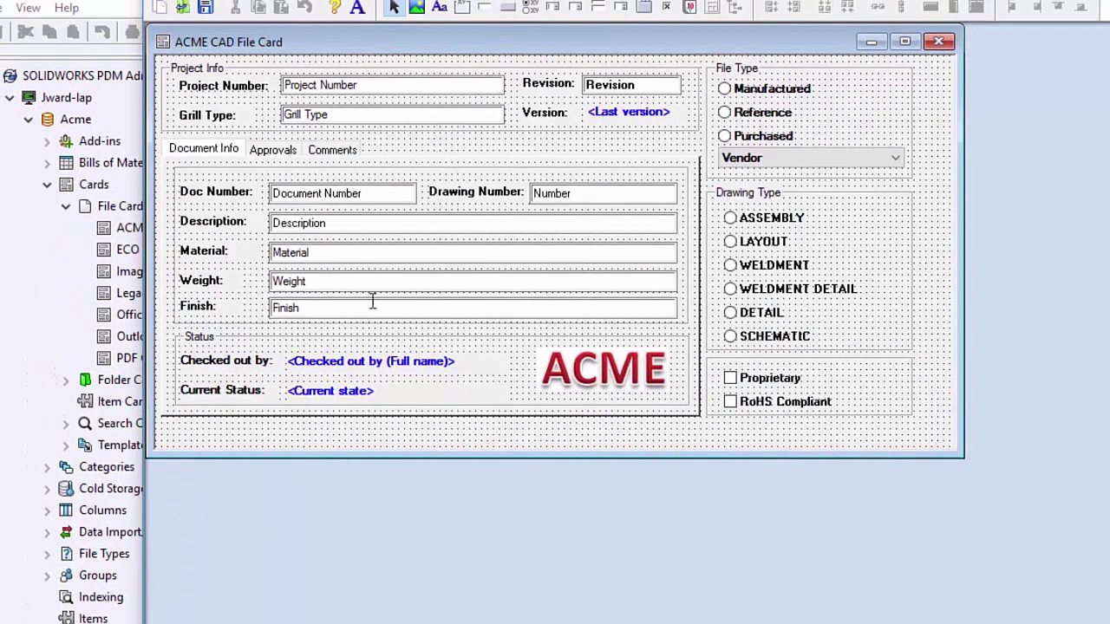
Step: Inspect the RT_Approved, RT_Date and RT_Description fields on the card's Approvals page
click(275, 149)
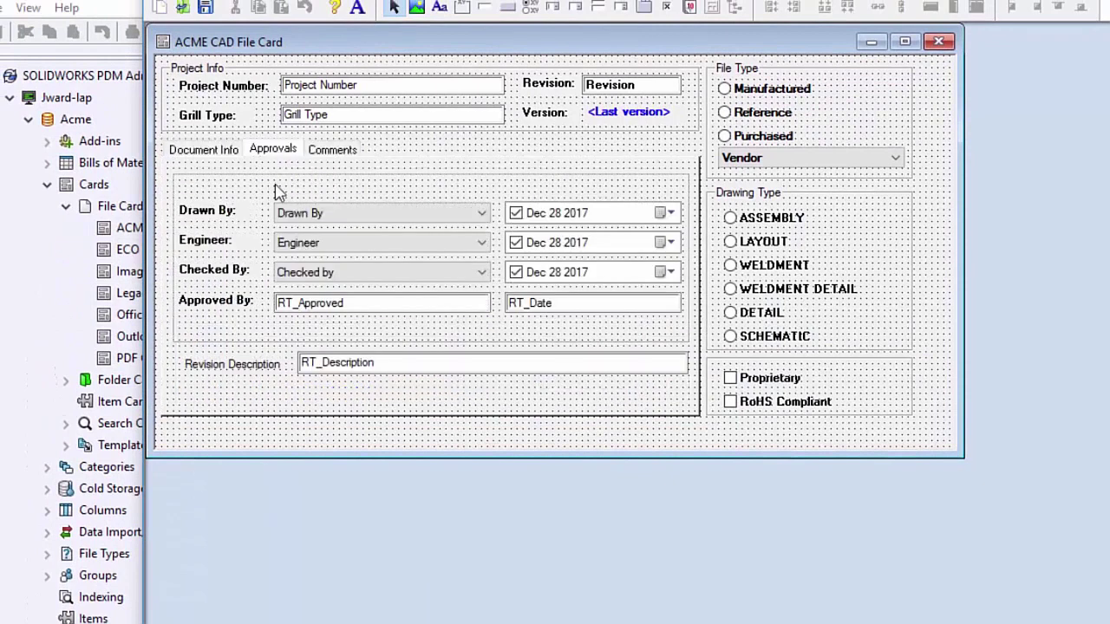
click(362, 302)
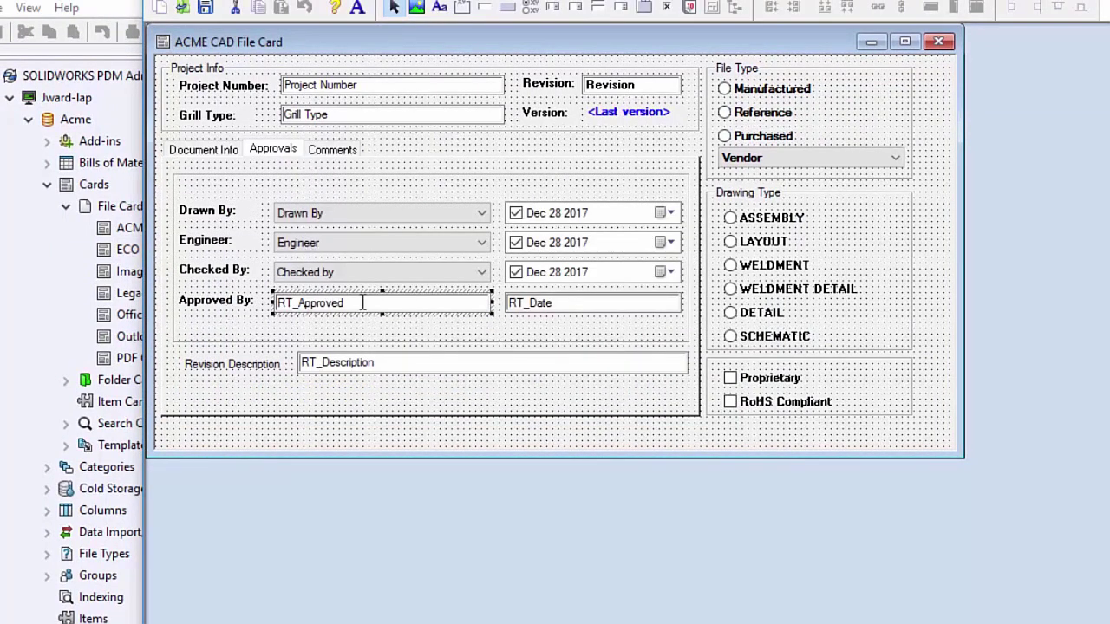
click(575, 308)
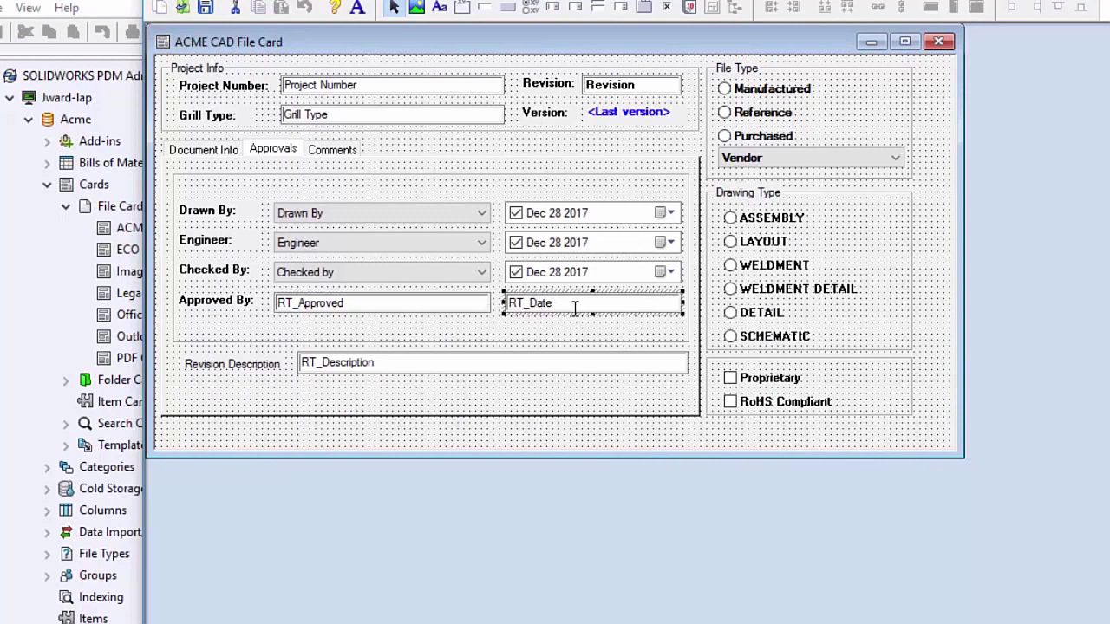
click(448, 370)
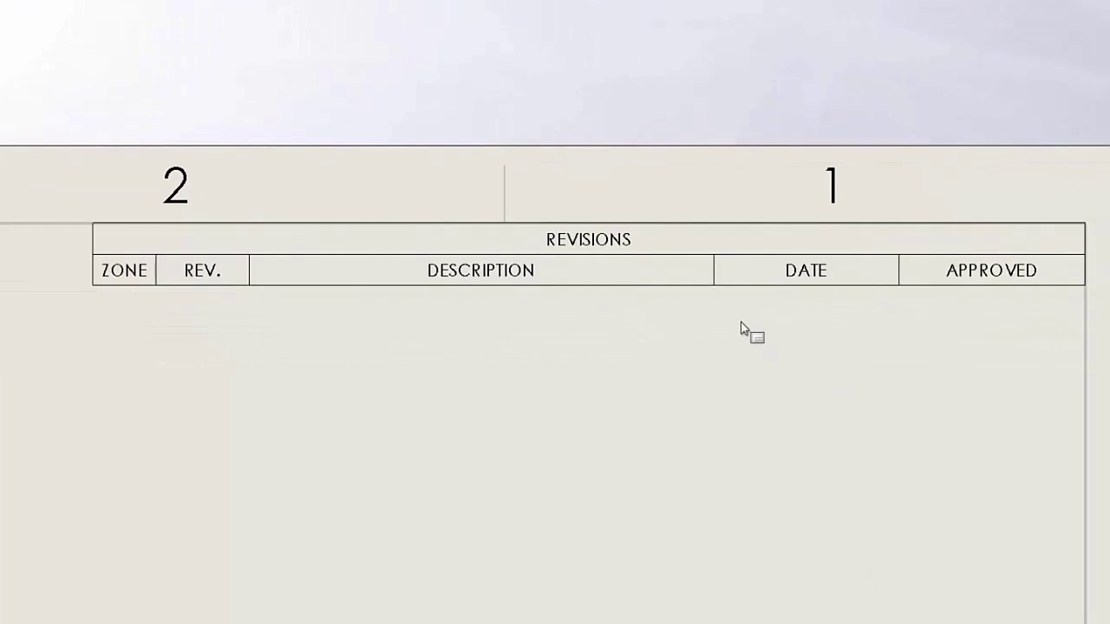
Step: Save the drawing with its empty revision table as TestRevTable in the Acme Jim folder
click(733, 271)
click(760, 185)
click(605, 271)
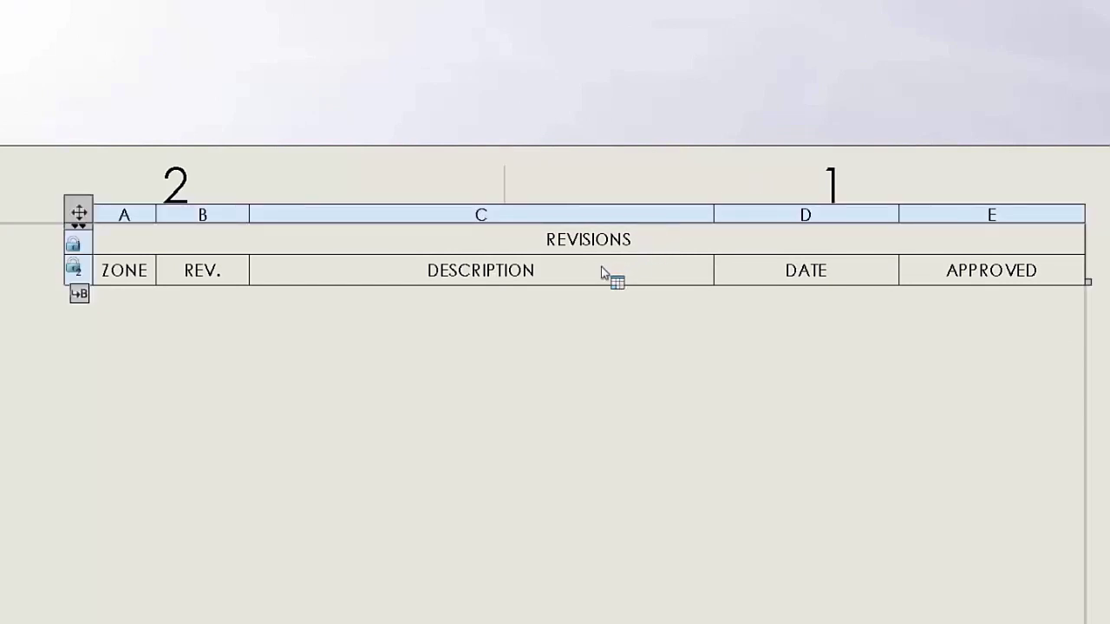
click(617, 342)
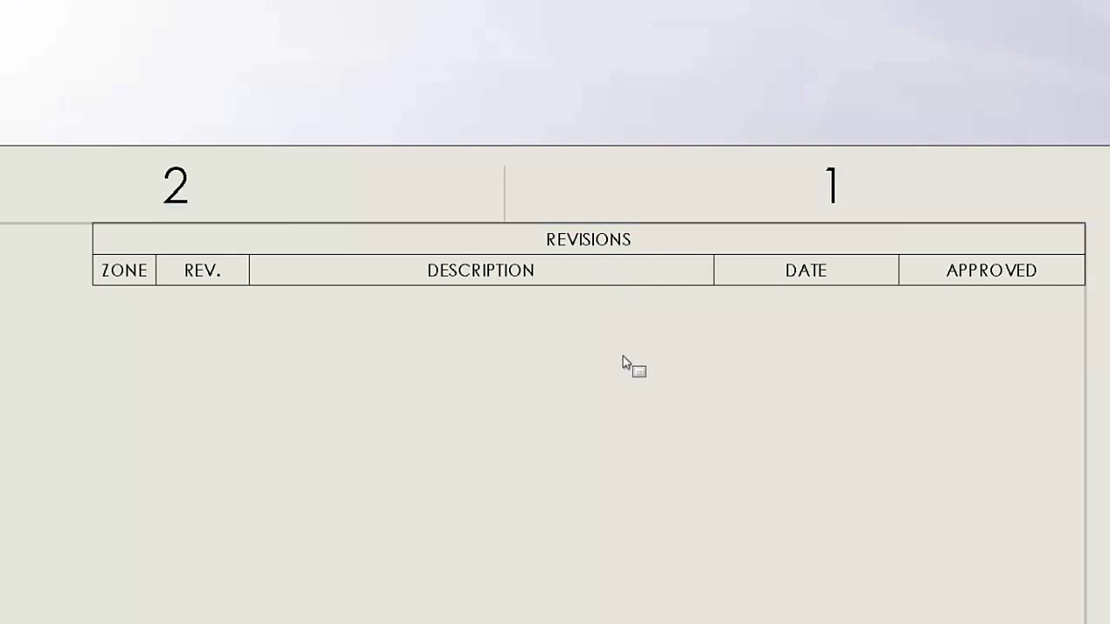
key(ctrl+s)
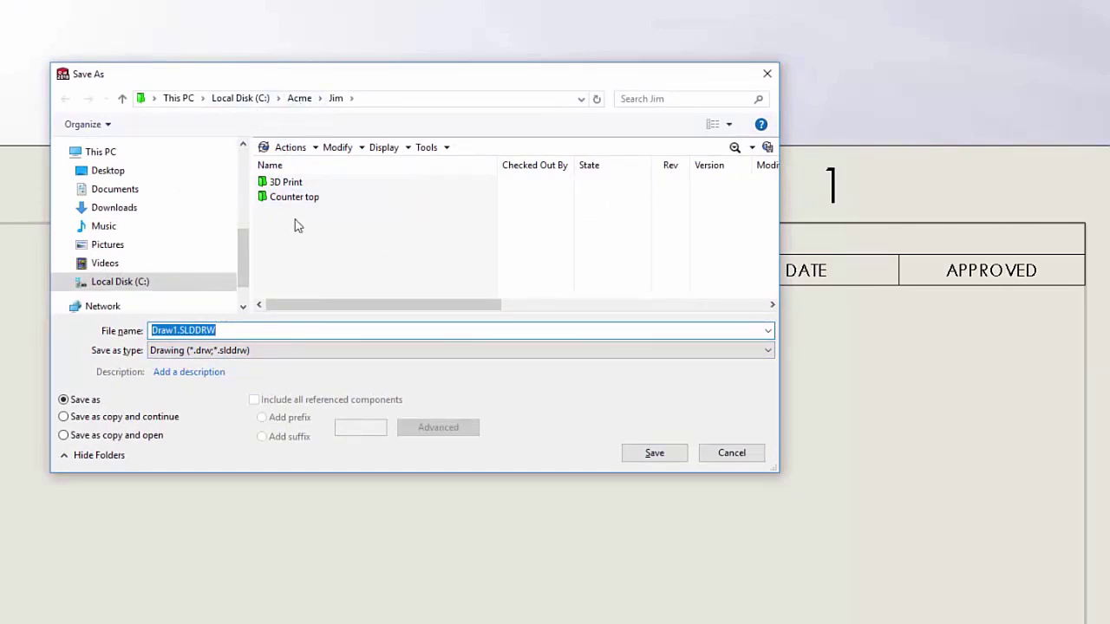
text(TestRevTable)
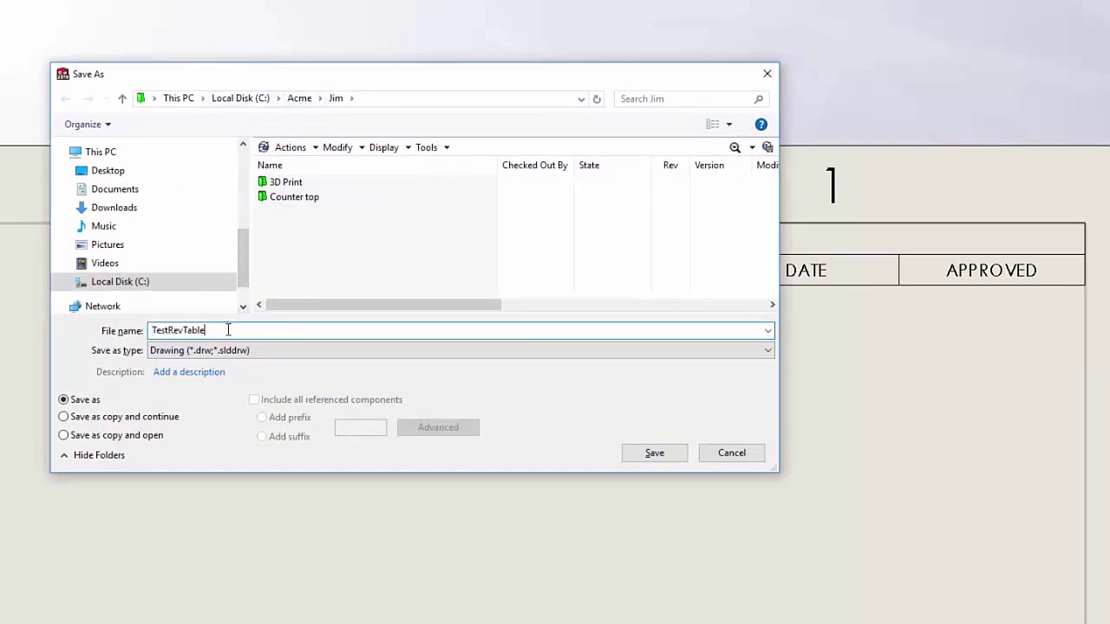
key(Return)
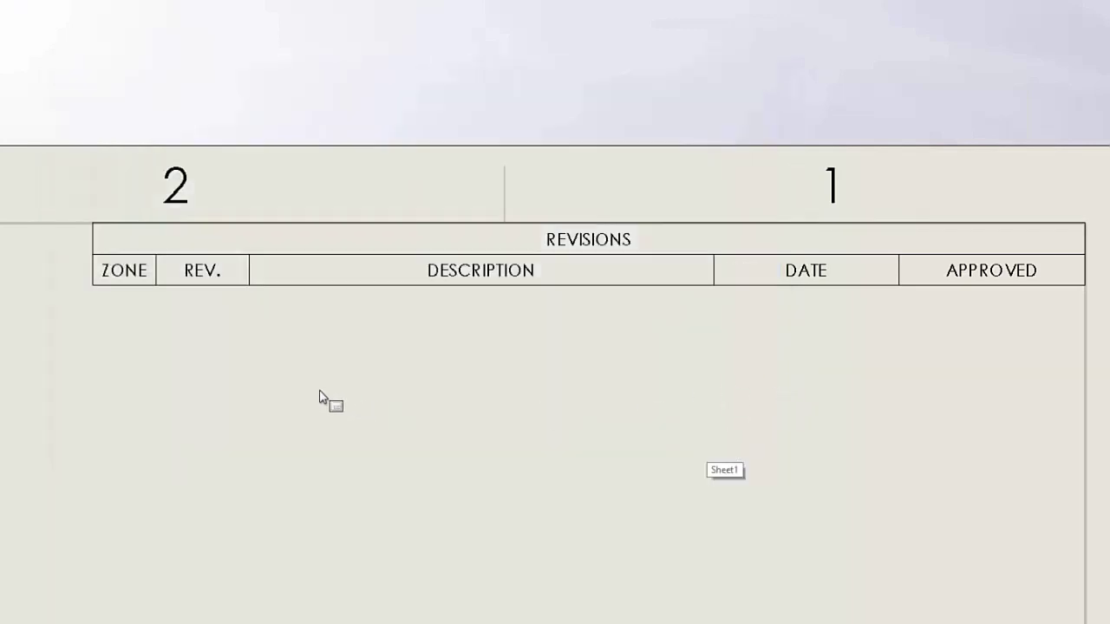
Step: Add a new revision row and place its revision symbol at zone B2
click(124, 272)
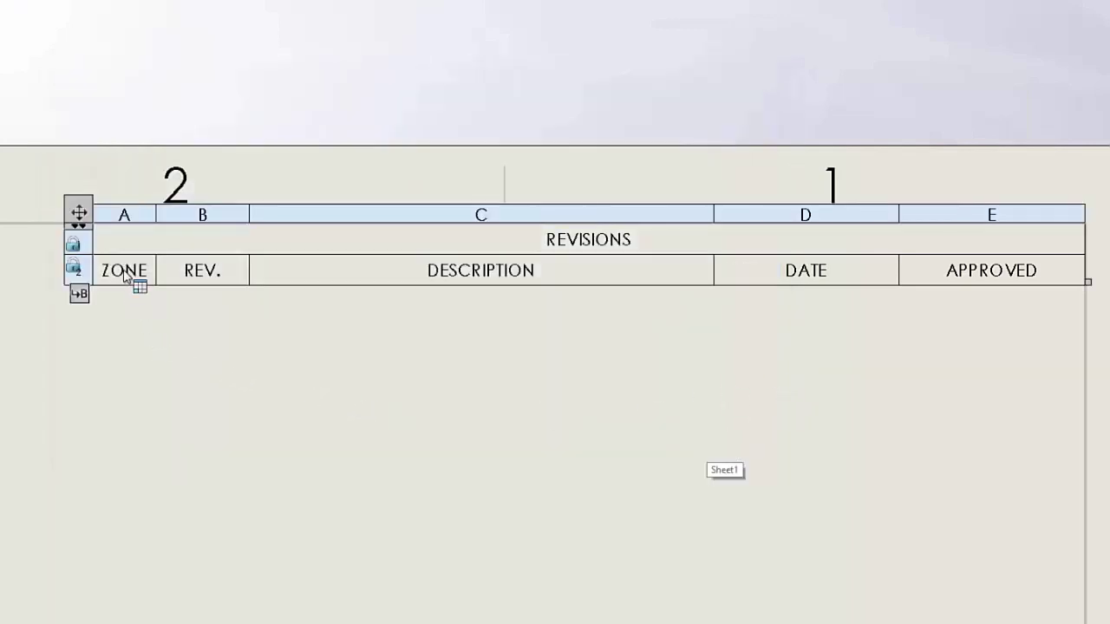
click(79, 295)
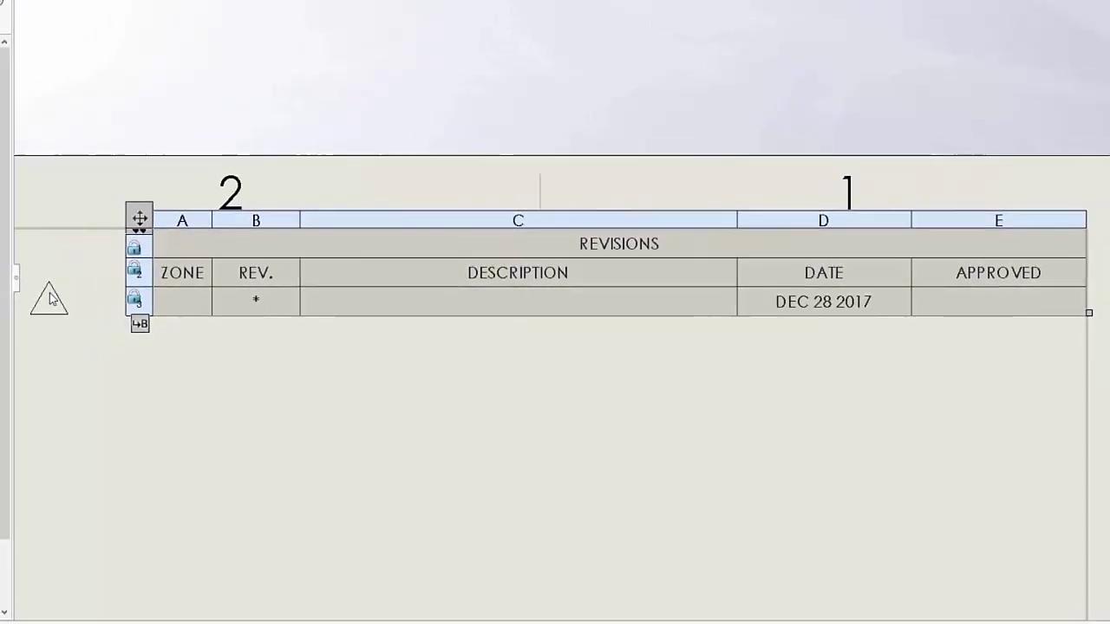
click(61, 298)
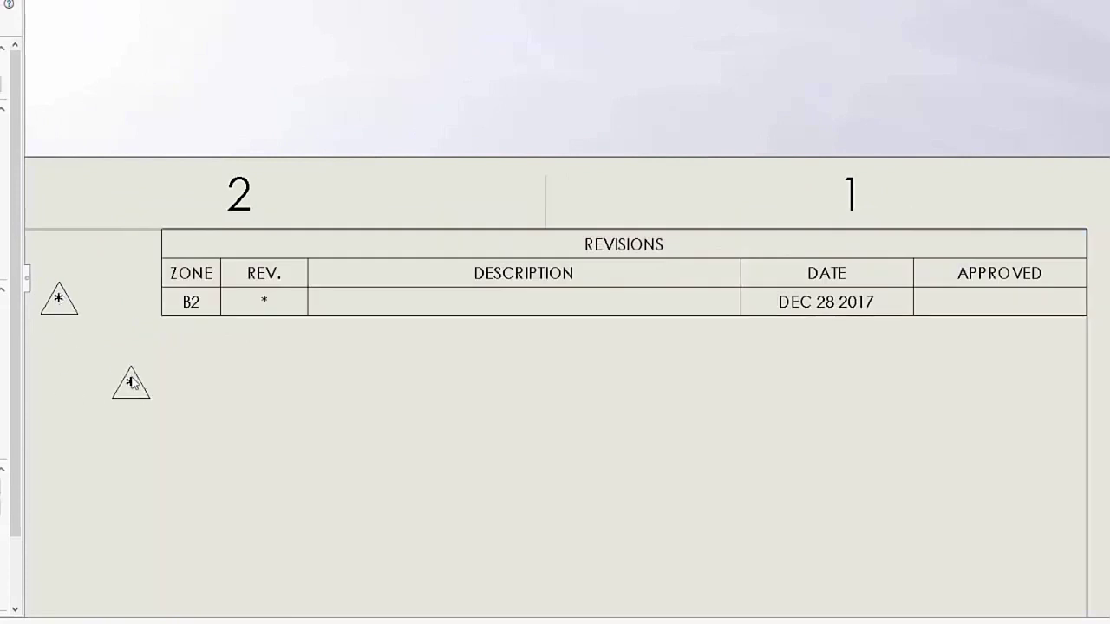
key(Escape)
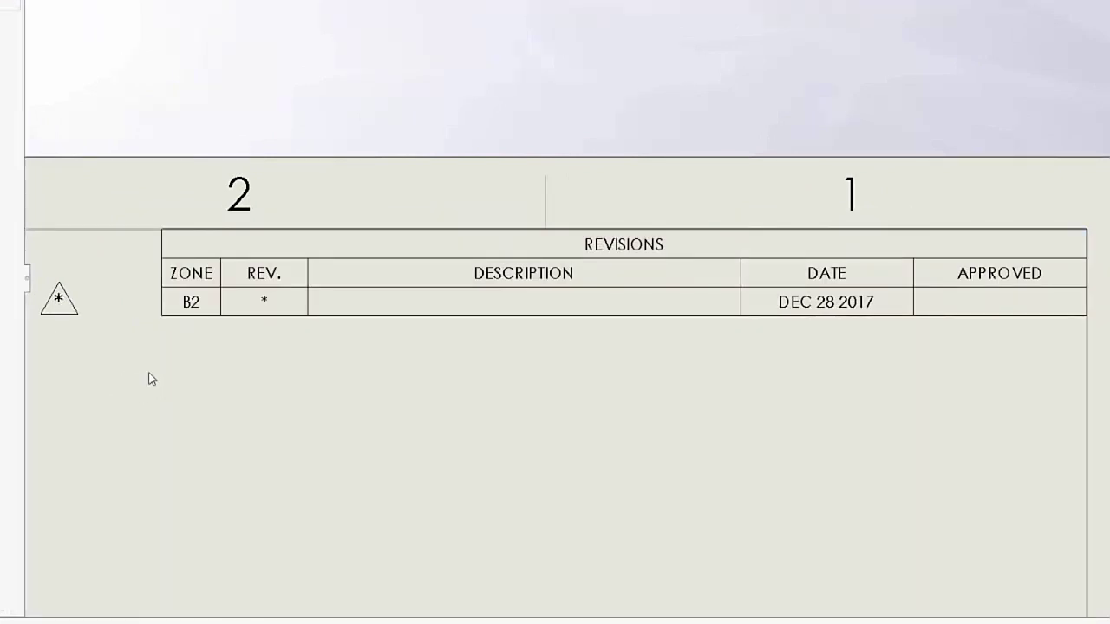
Step: Fill the row's description with REVISED PER ECO 12345 and its date with 12/10/2015
click(527, 305)
double_click(526, 303)
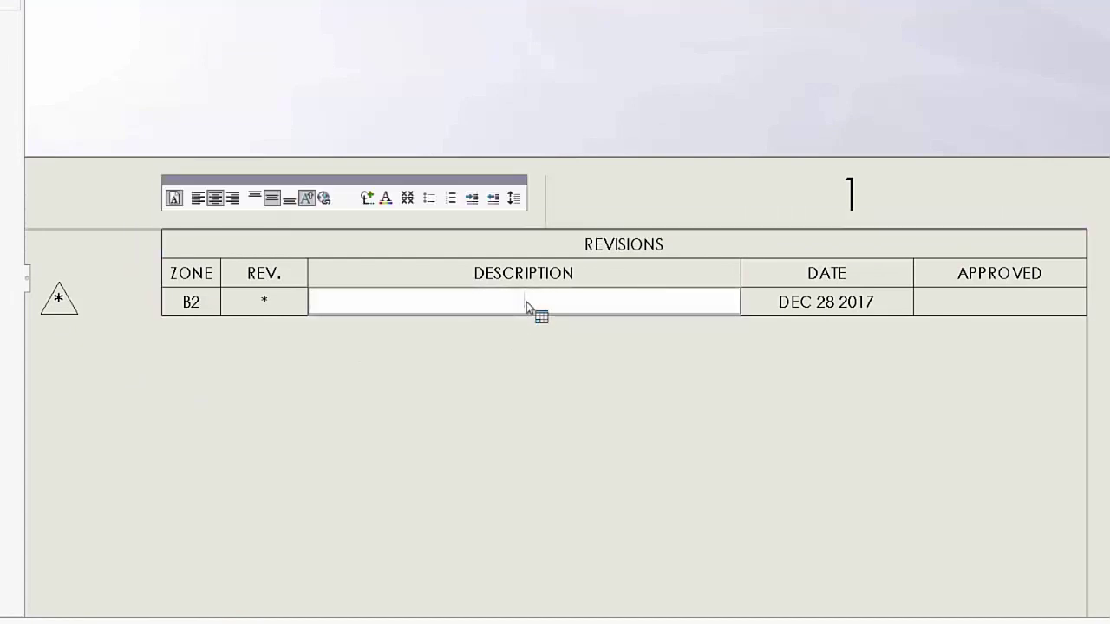
text(REVISED PER ECO 12345)
click(838, 305)
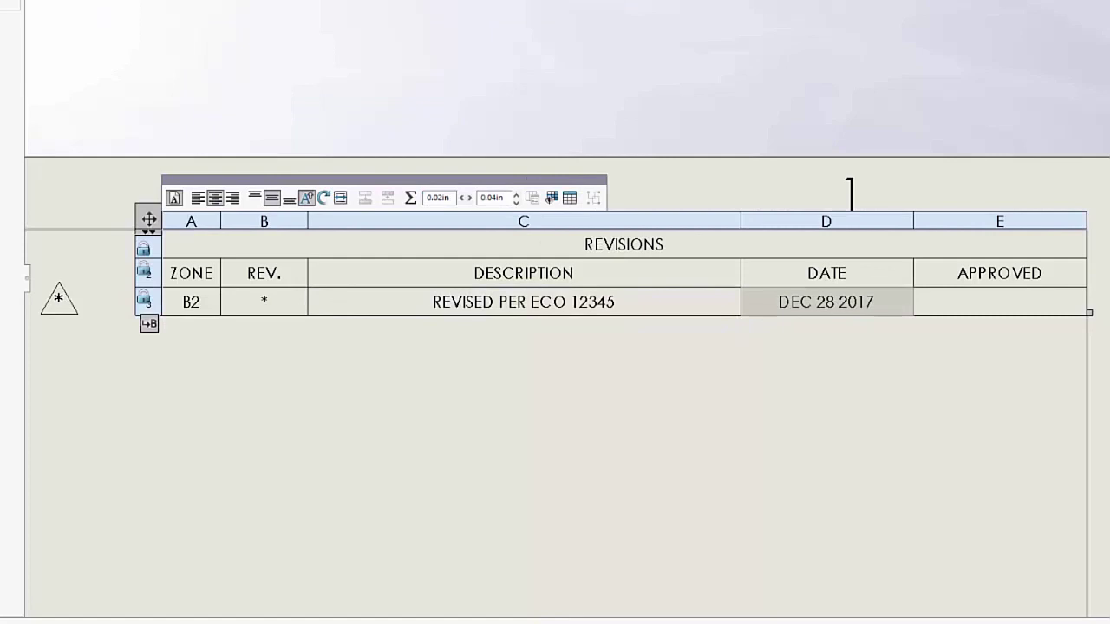
double_click(806, 308)
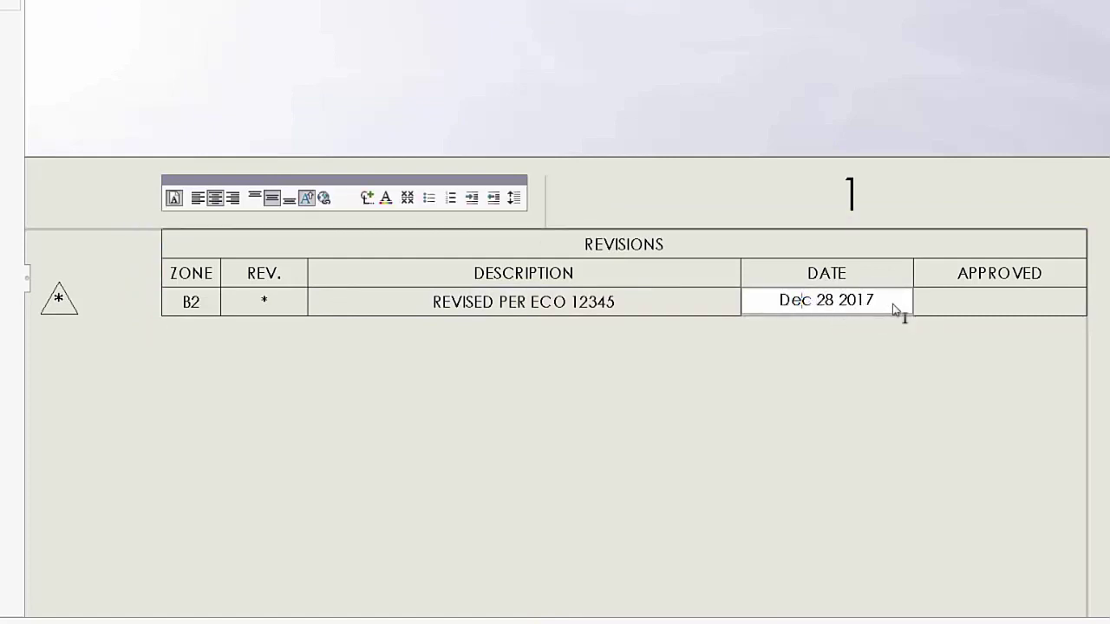
drag(896, 310, 774, 300)
text(12/10/2015)
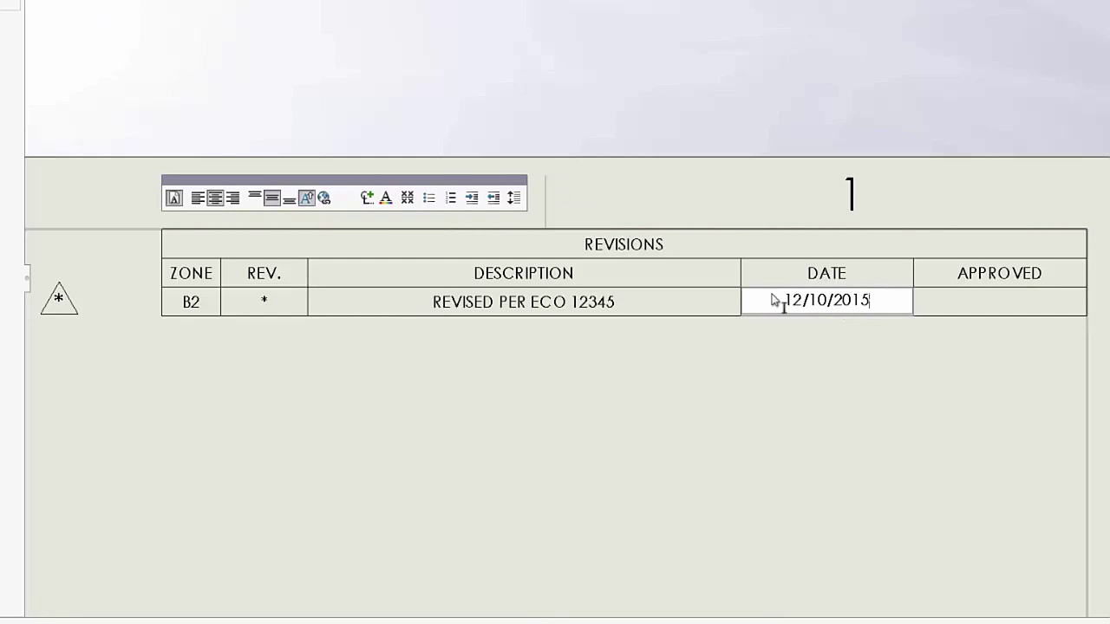
click(859, 368)
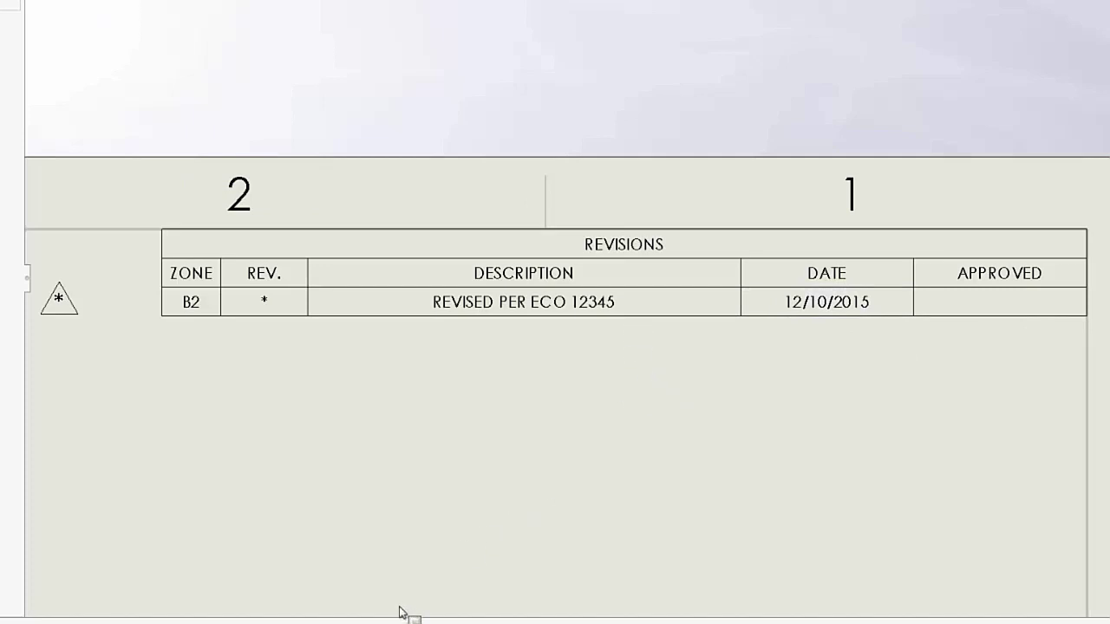
key(alt+Tab)
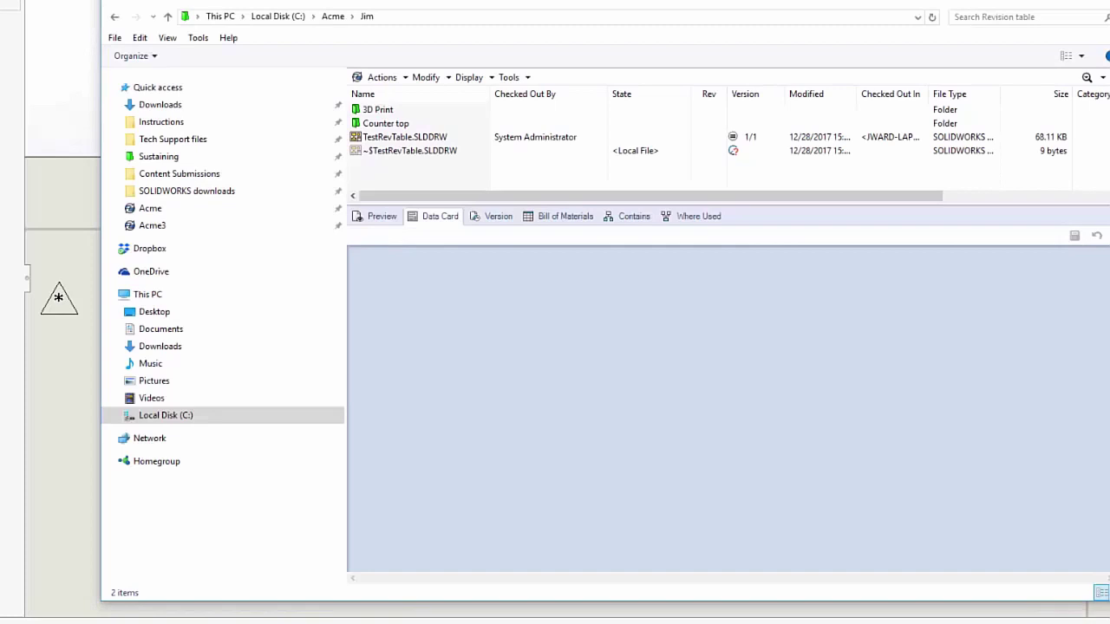
Step: Confirm the Approvals tab of TestRevTable.SLDDRW's data card shows REVISED PER ECO 12345 and 12/10/2015
click(418, 142)
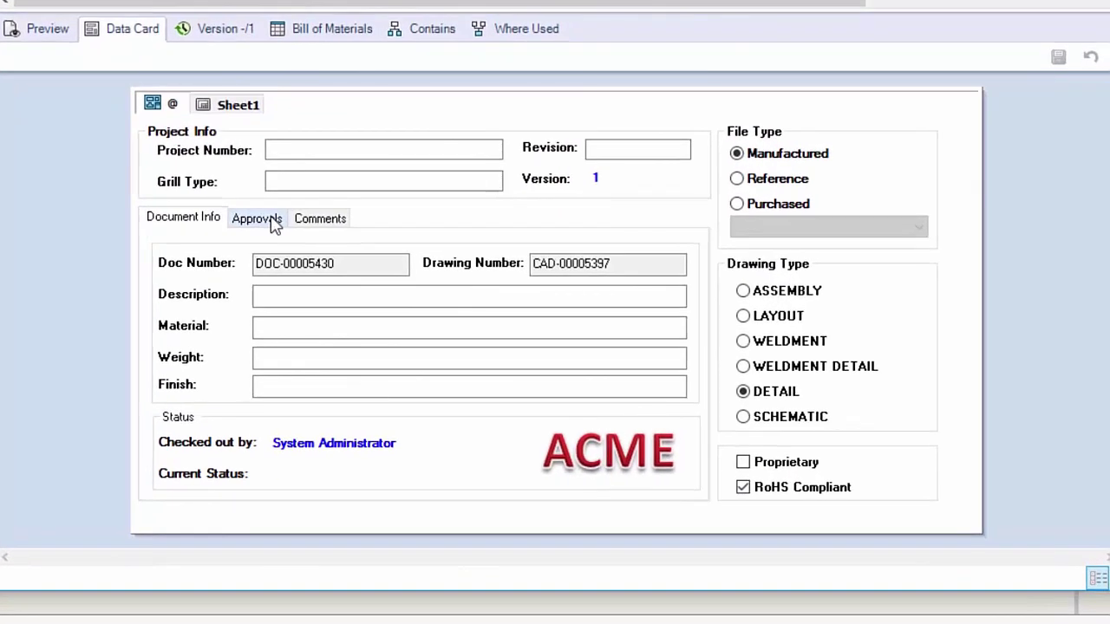
click(525, 346)
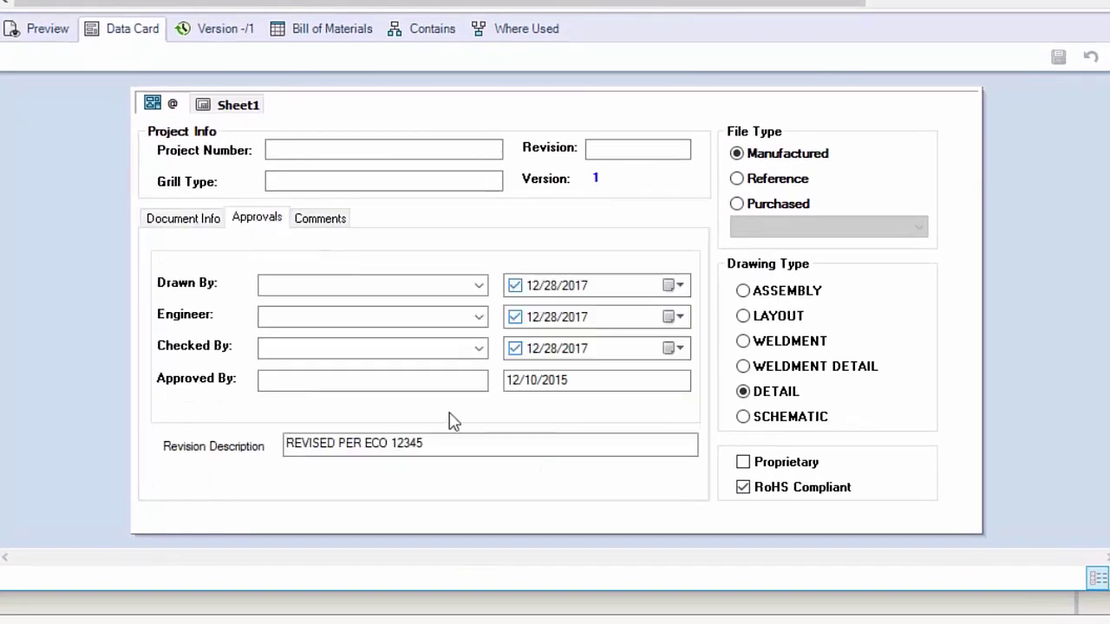
click(510, 384)
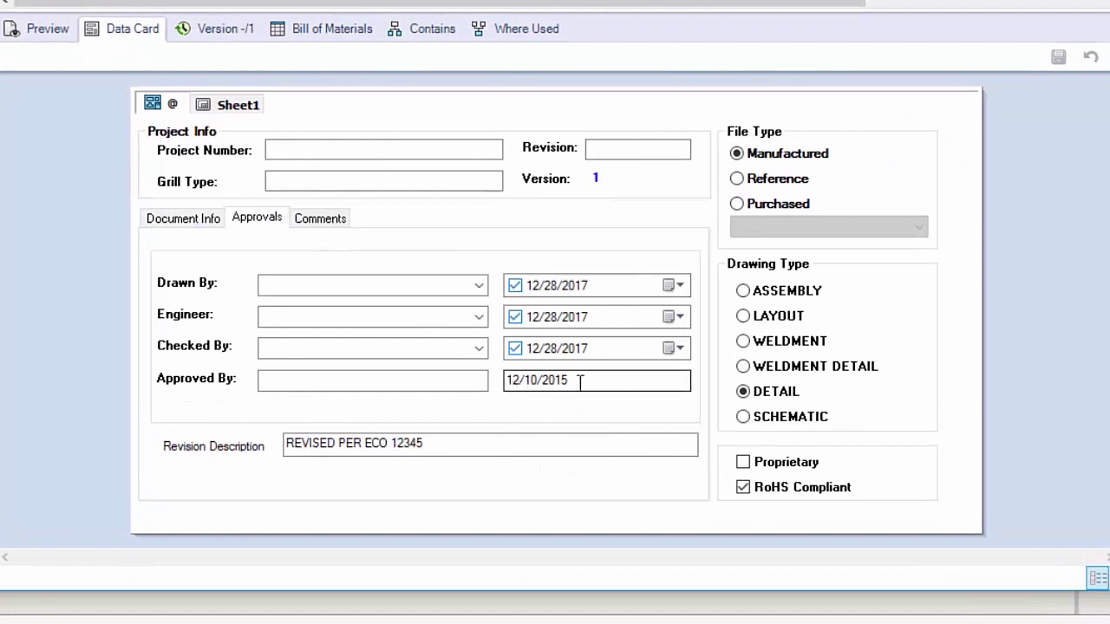
click(449, 447)
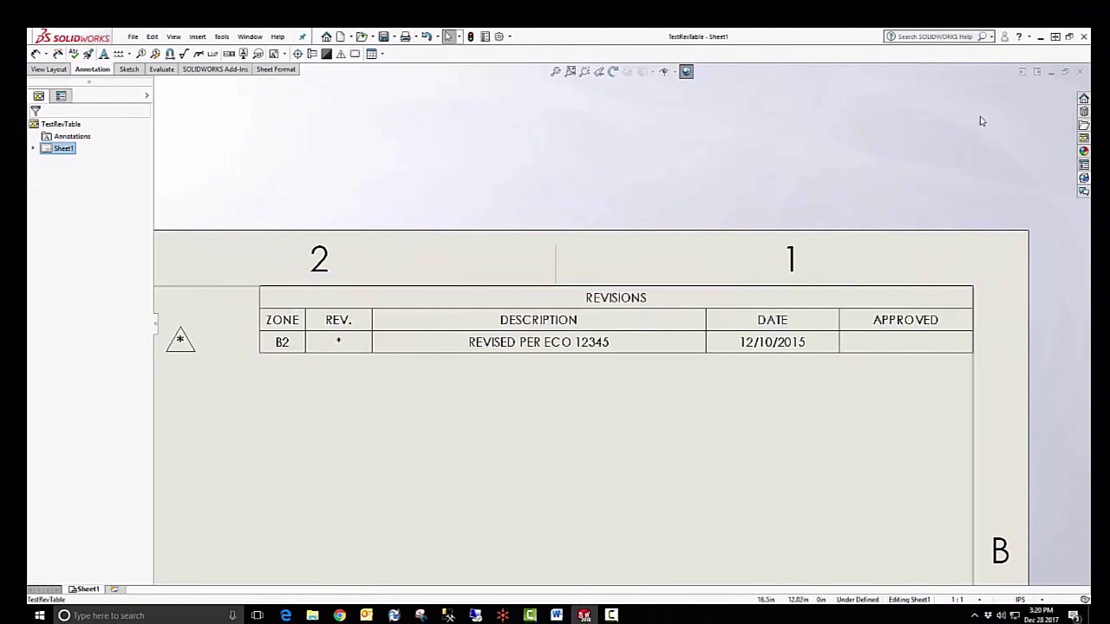
Step: Close the drawing, then change the data card's Revision Description to REVISED PER ECO 33669 and save it
click(1080, 74)
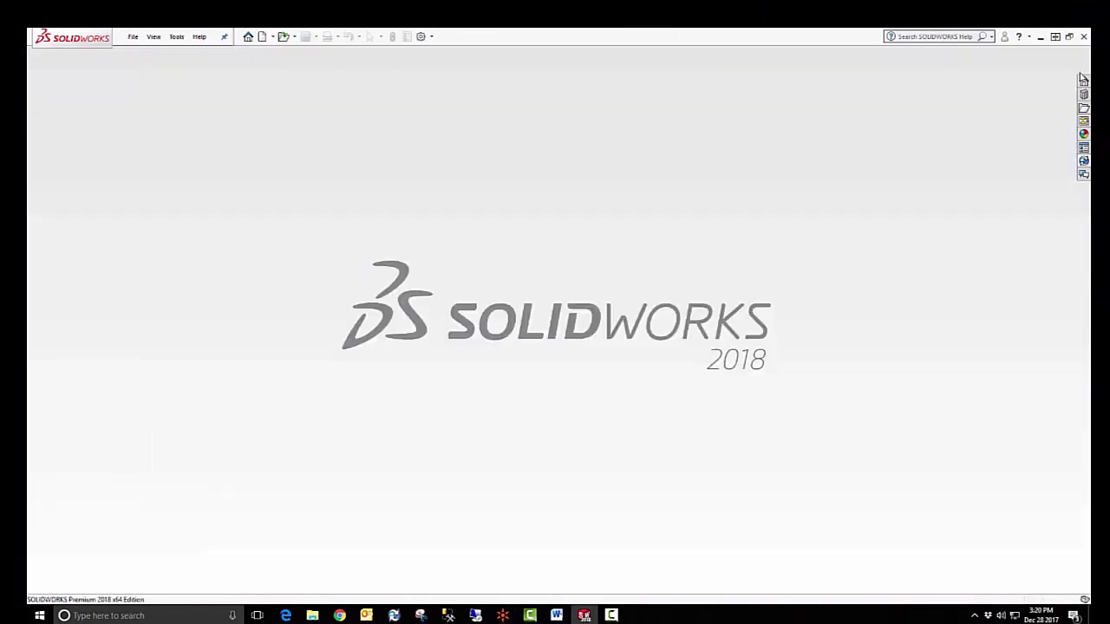
click(1040, 40)
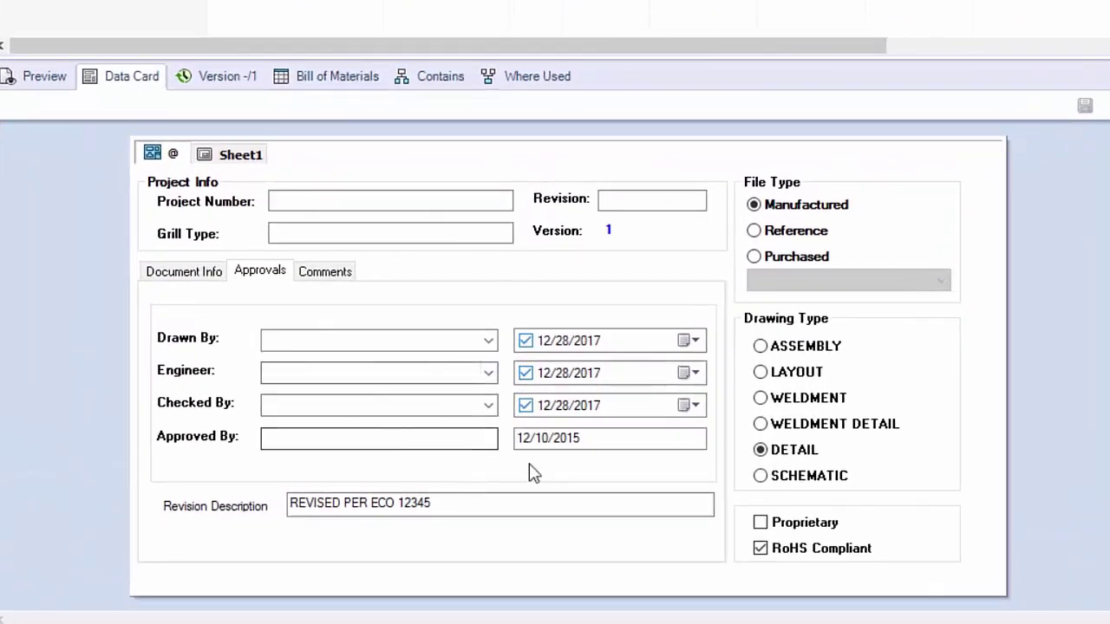
click(452, 504)
key(BackSpace)
key(BackSpace)
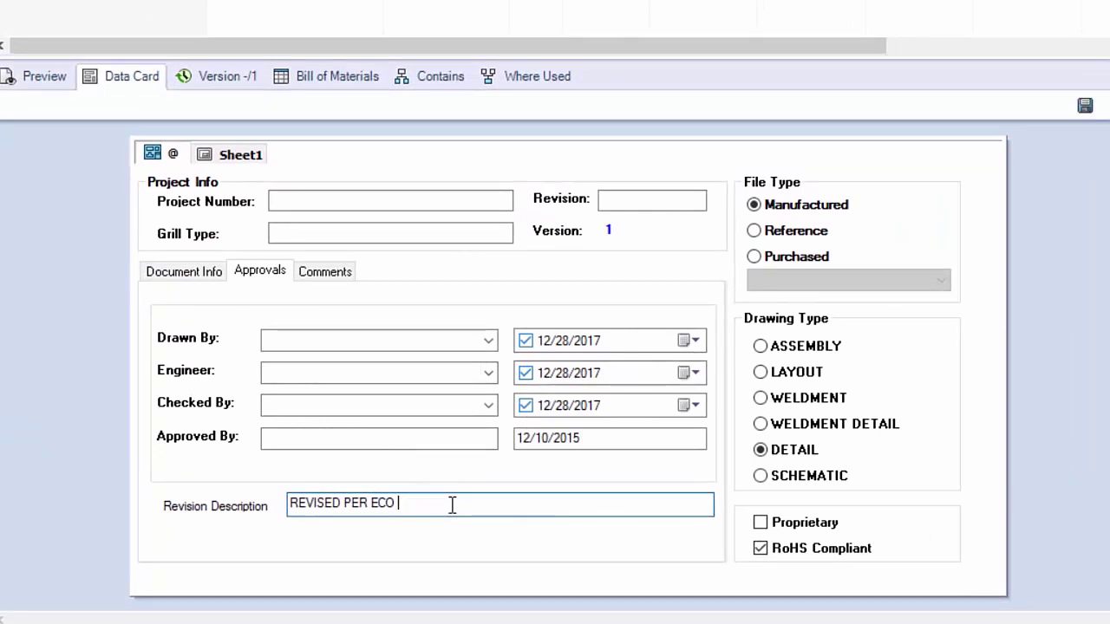
text(33669)
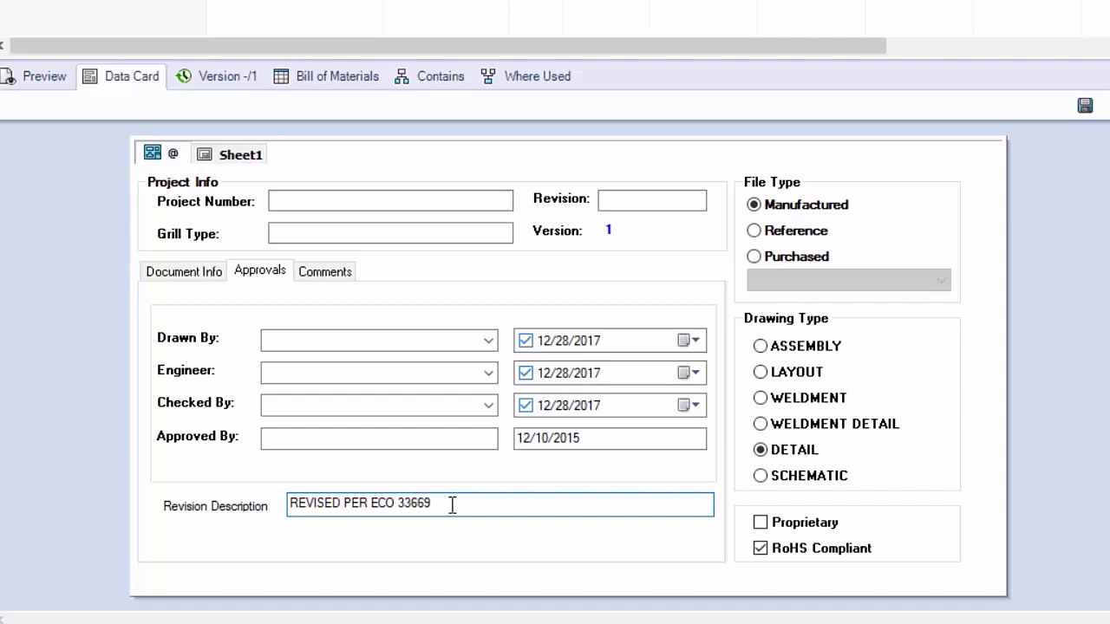
click(1085, 106)
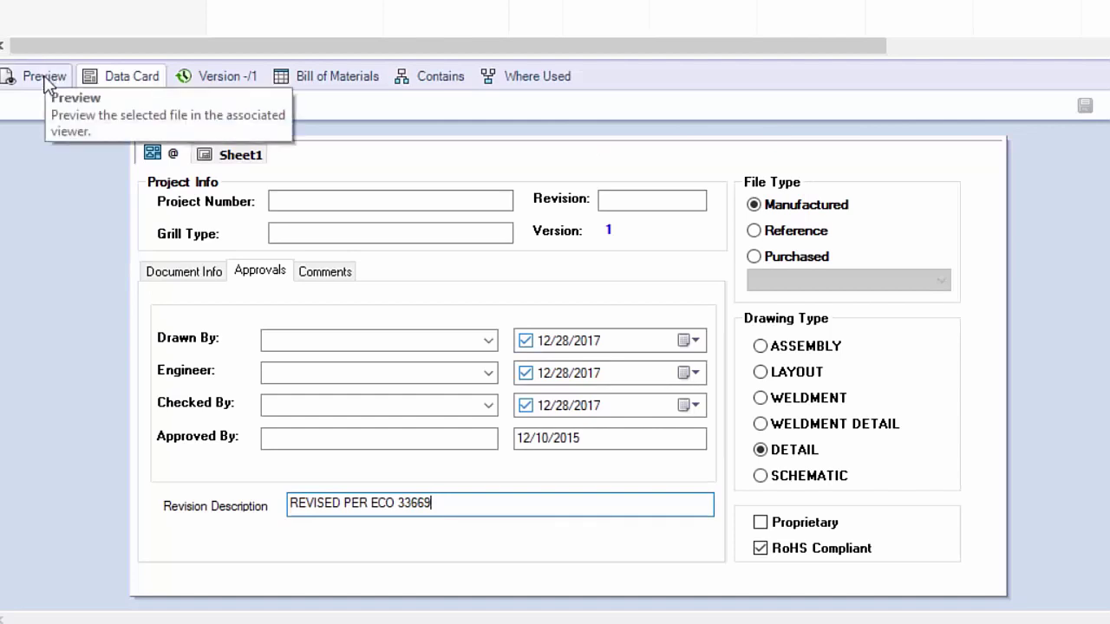
Step: Reopen the drawing, confirm its revision row reads REVISED PER ECO 33669, and show the PDM task pane
click(130, 85)
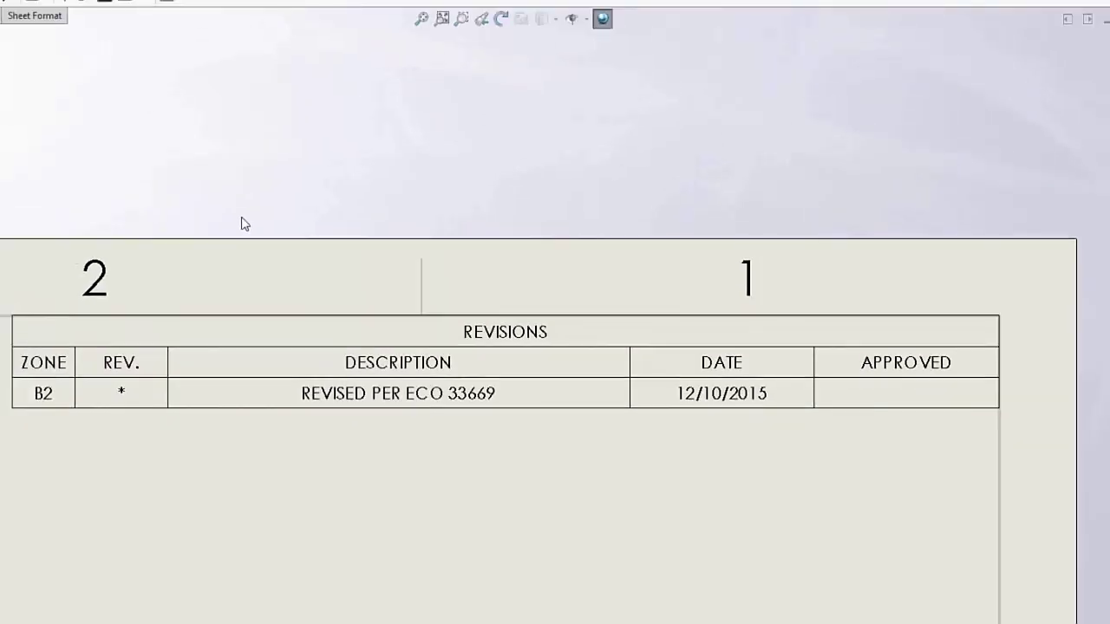
click(161, 379)
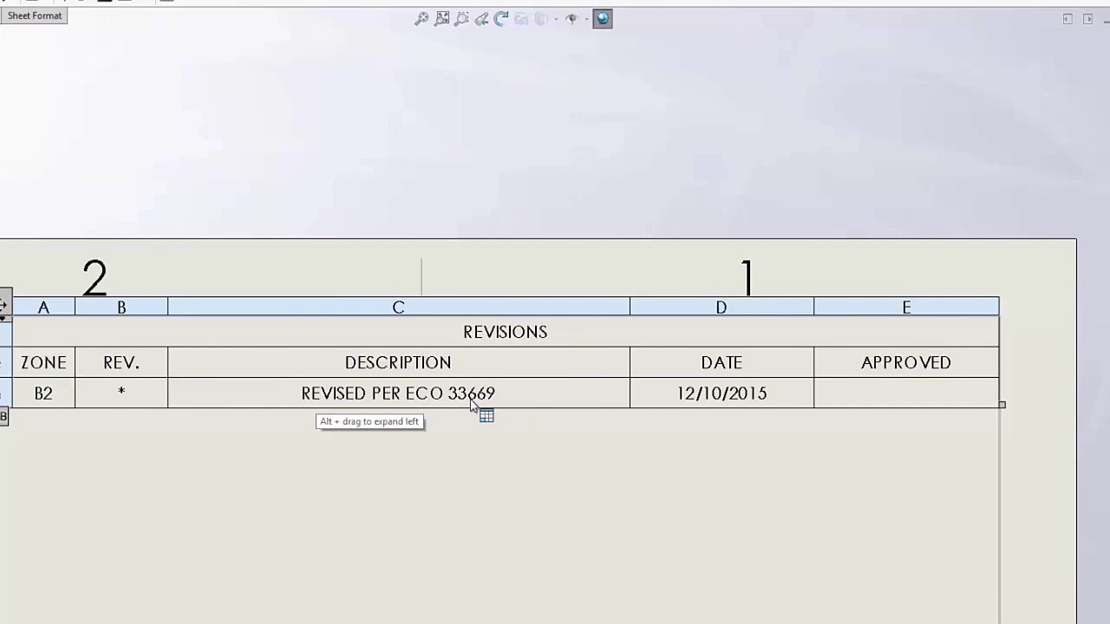
key(Escape)
click(1100, 166)
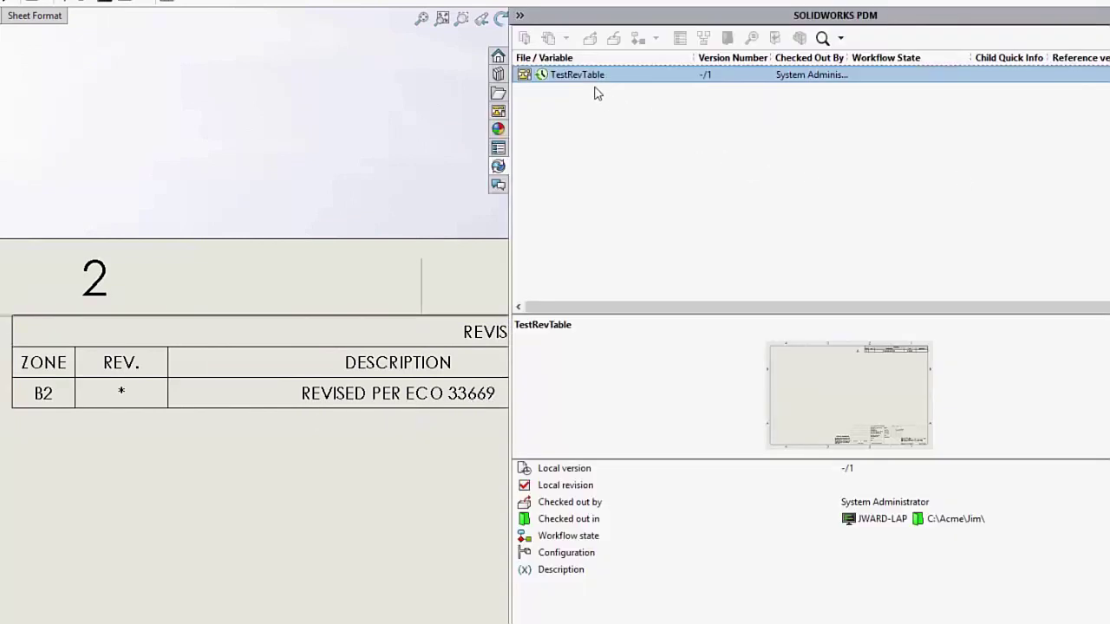
Step: Check TestRevTable into the vault from the PDM task pane
click(587, 79)
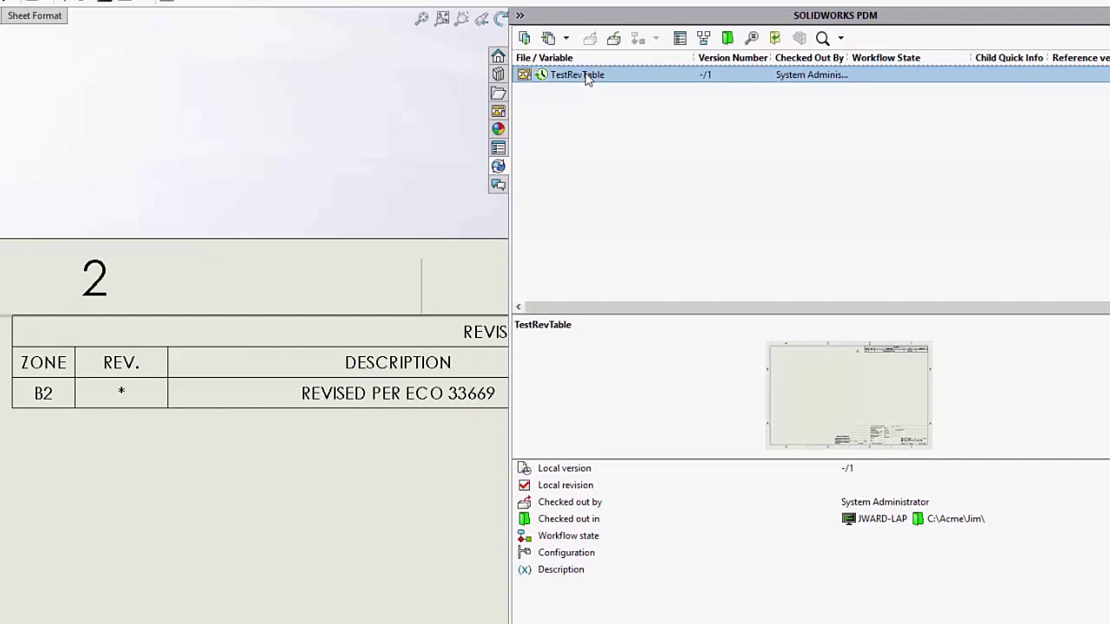
click(614, 39)
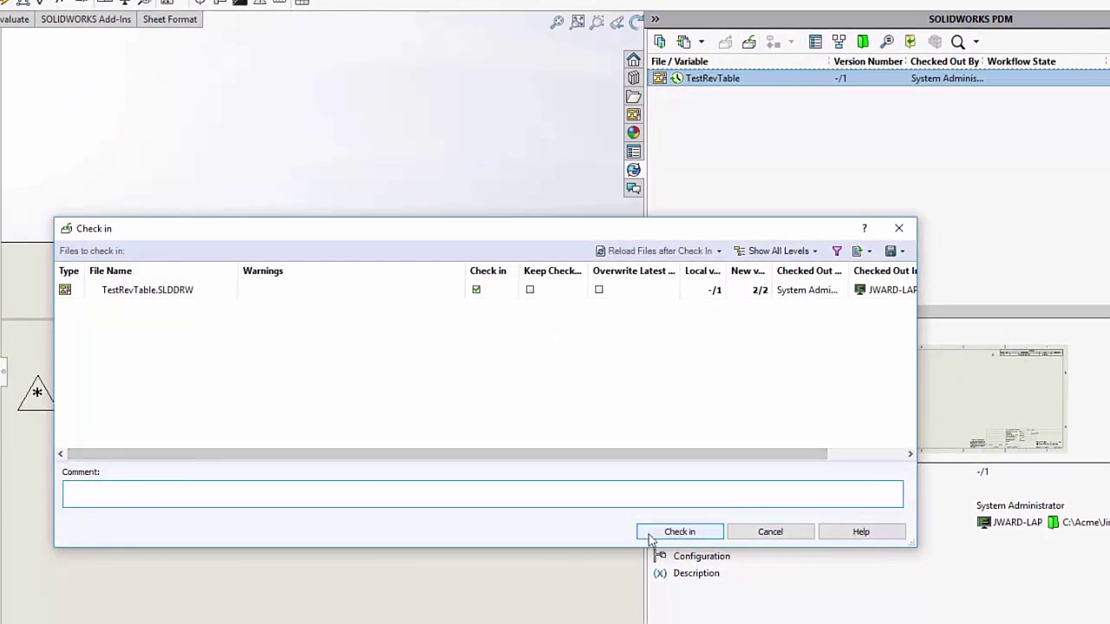
click(680, 531)
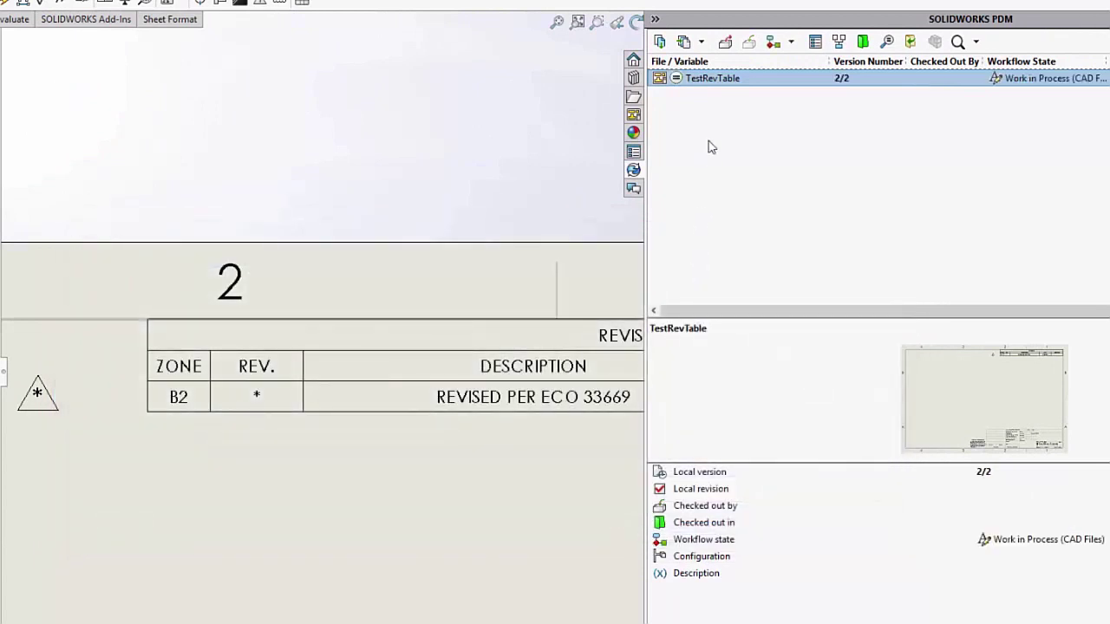
click(726, 43)
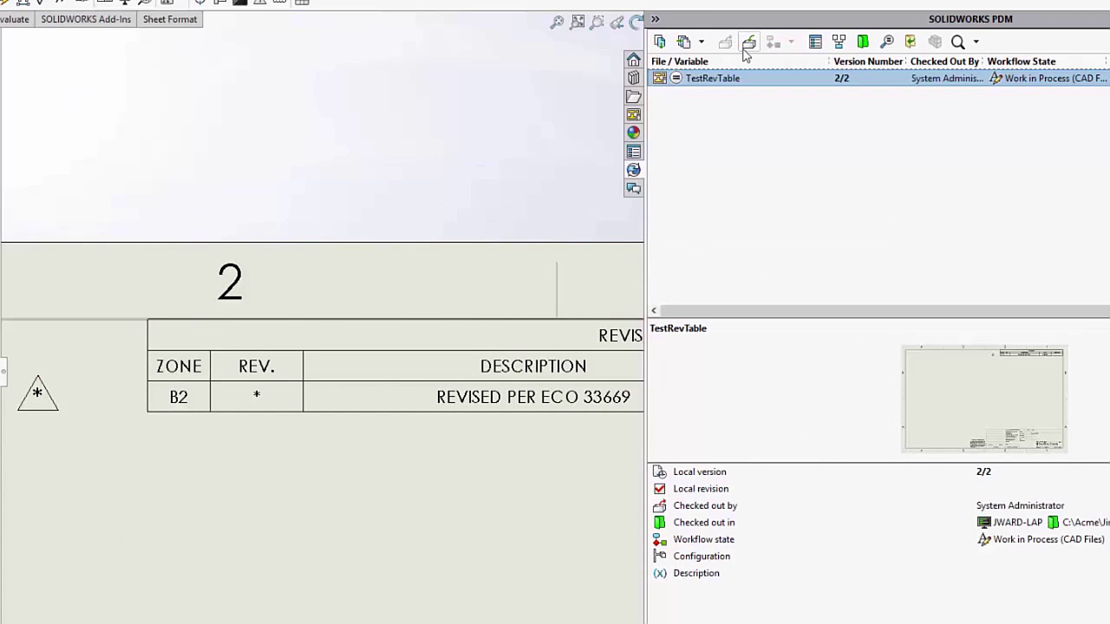
click(745, 43)
Step: Submit the drawing for review, then apply the Release Documents transition
click(792, 43)
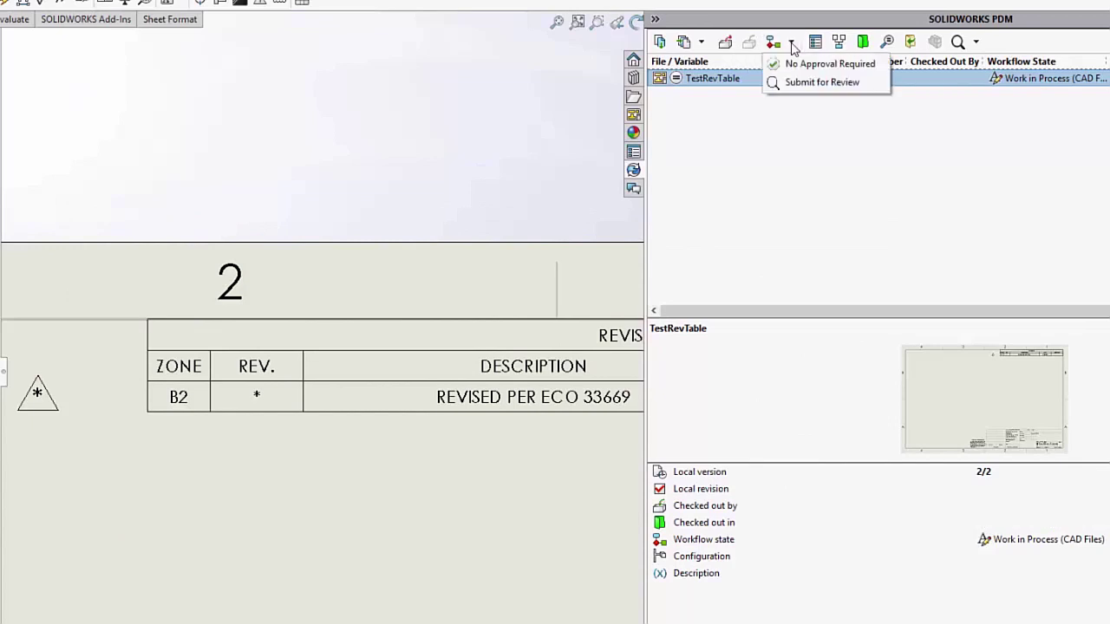
click(792, 82)
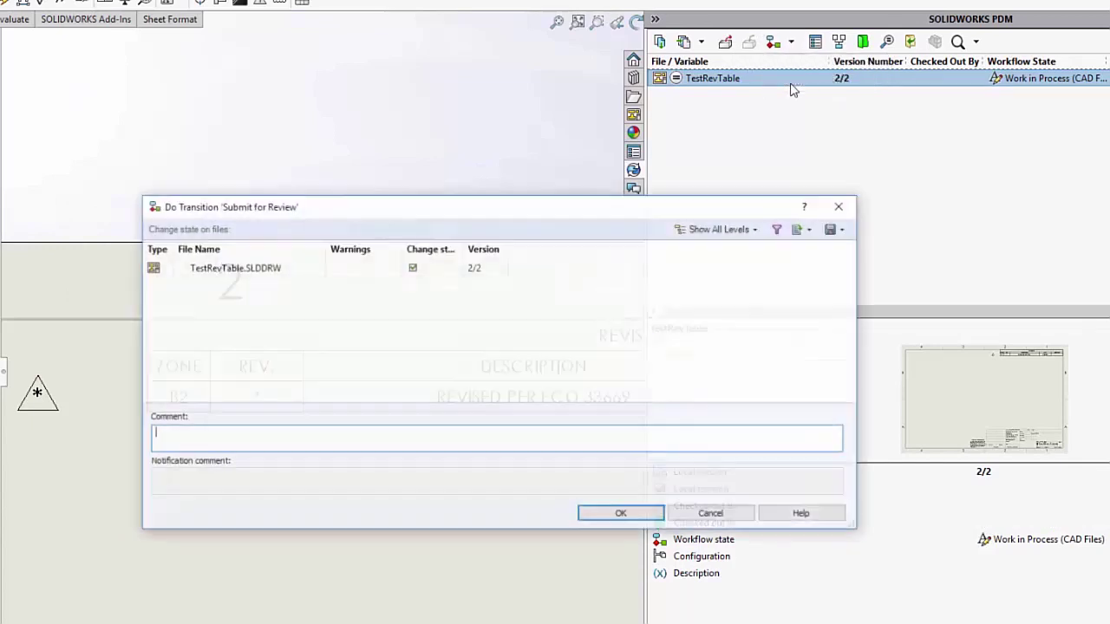
click(616, 514)
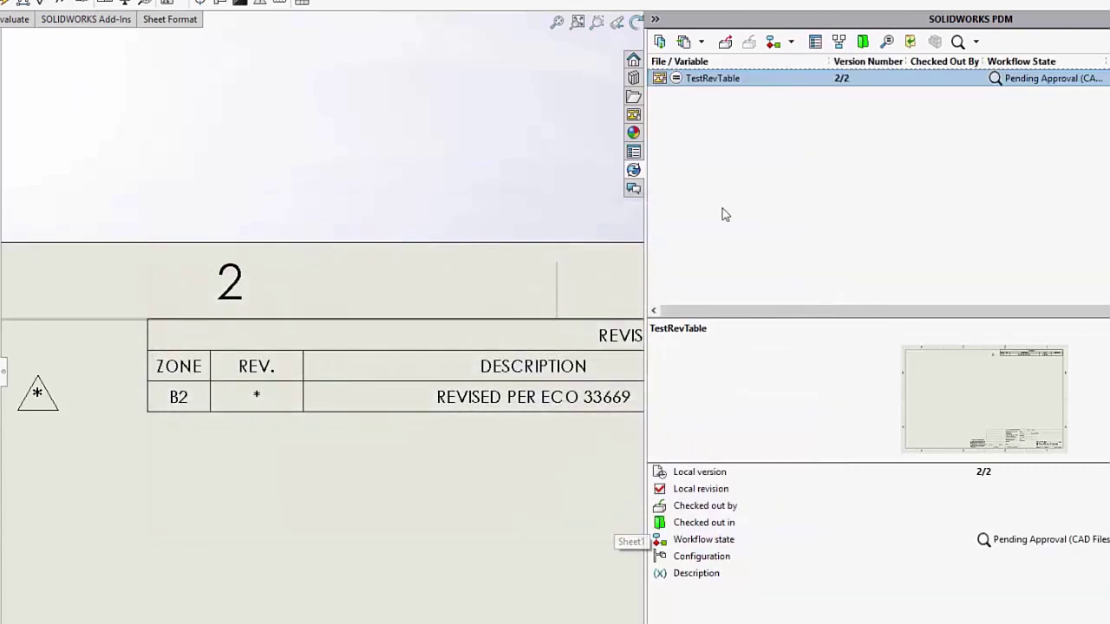
click(790, 46)
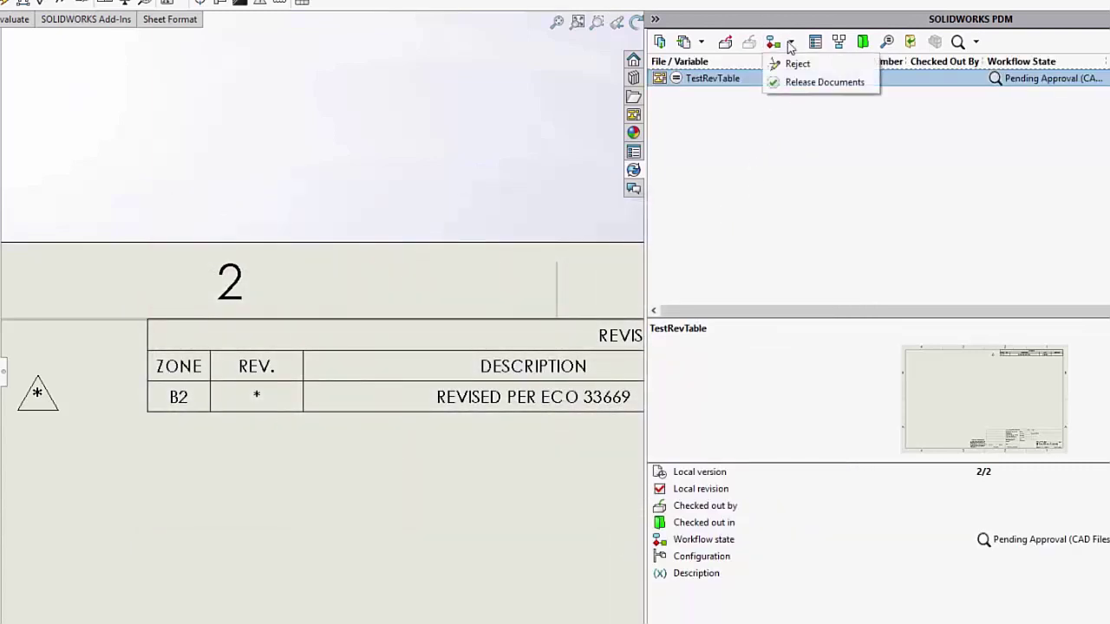
click(788, 83)
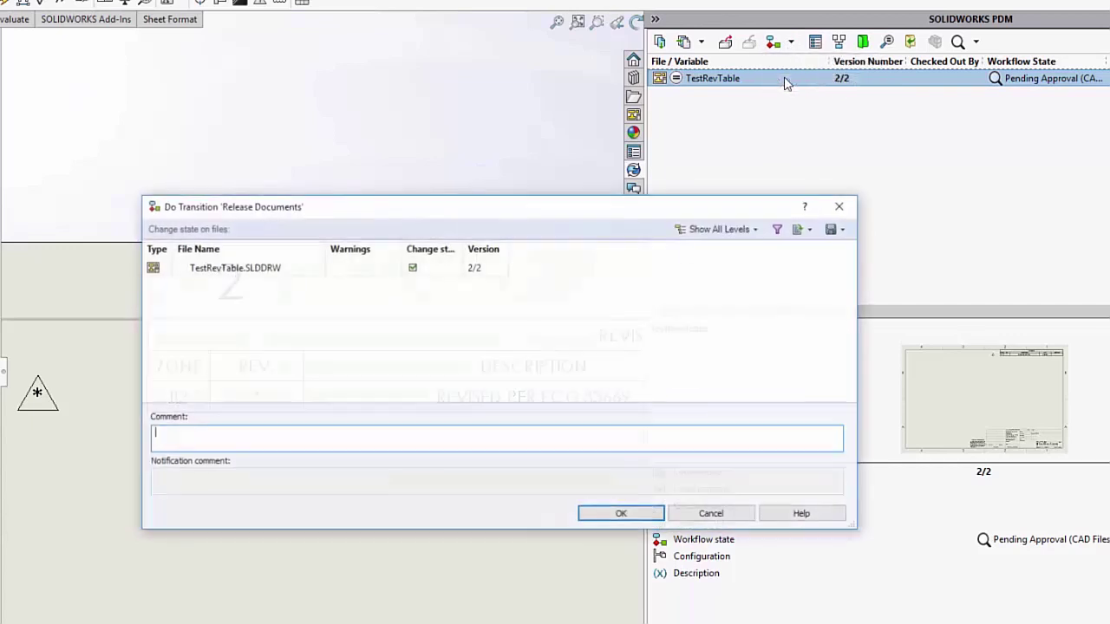
click(623, 519)
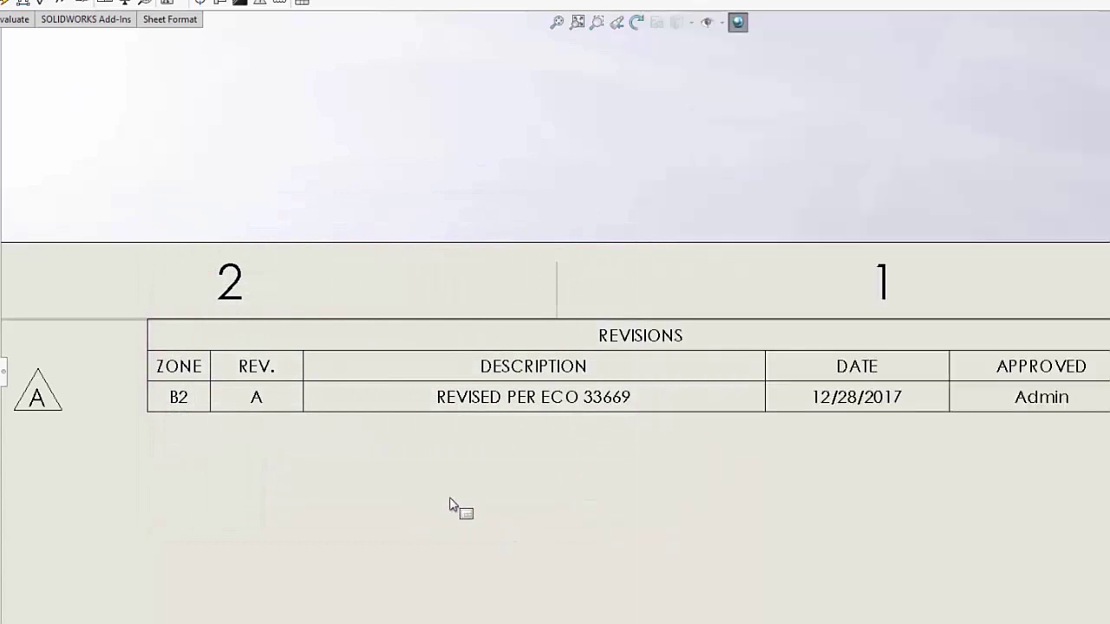
mouse_move(1066, 416)
mouse_move(868, 384)
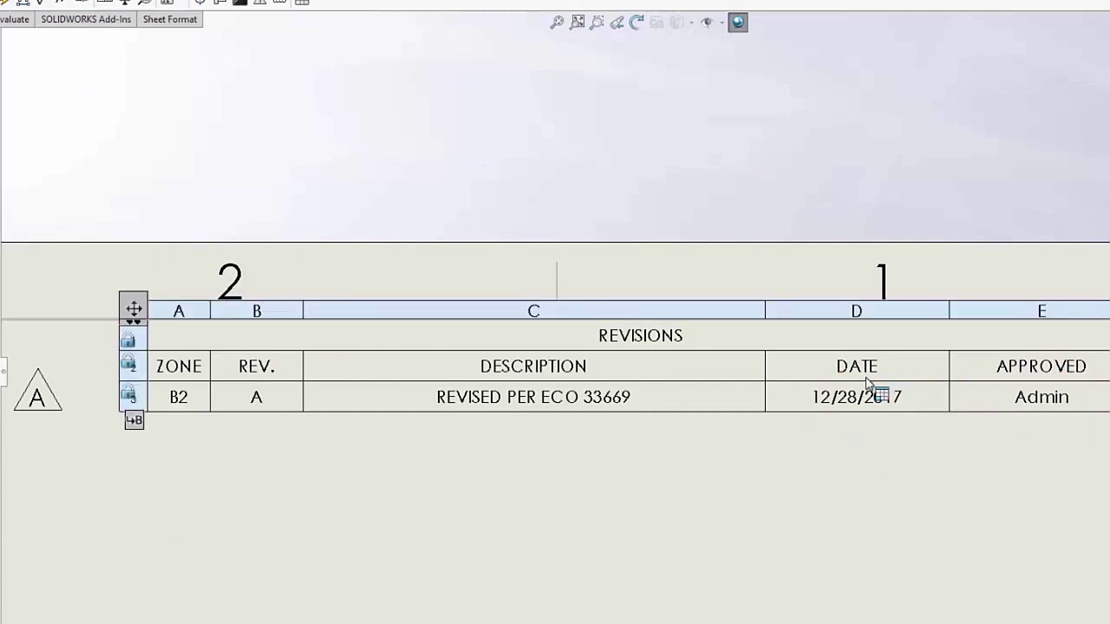
mouse_move(272, 411)
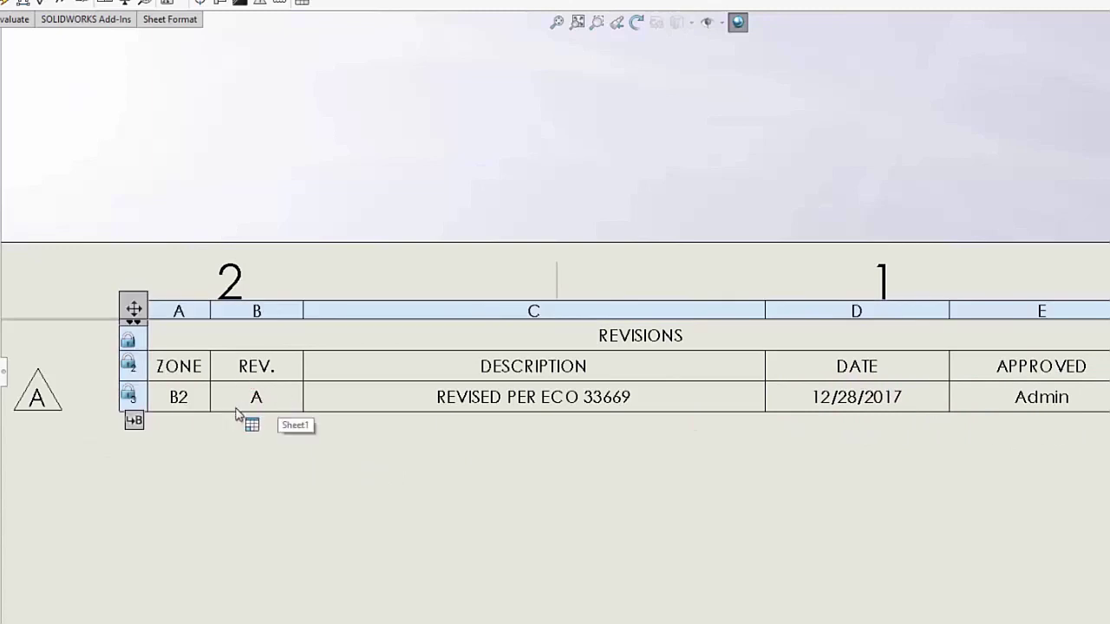
key(alt+Tab)
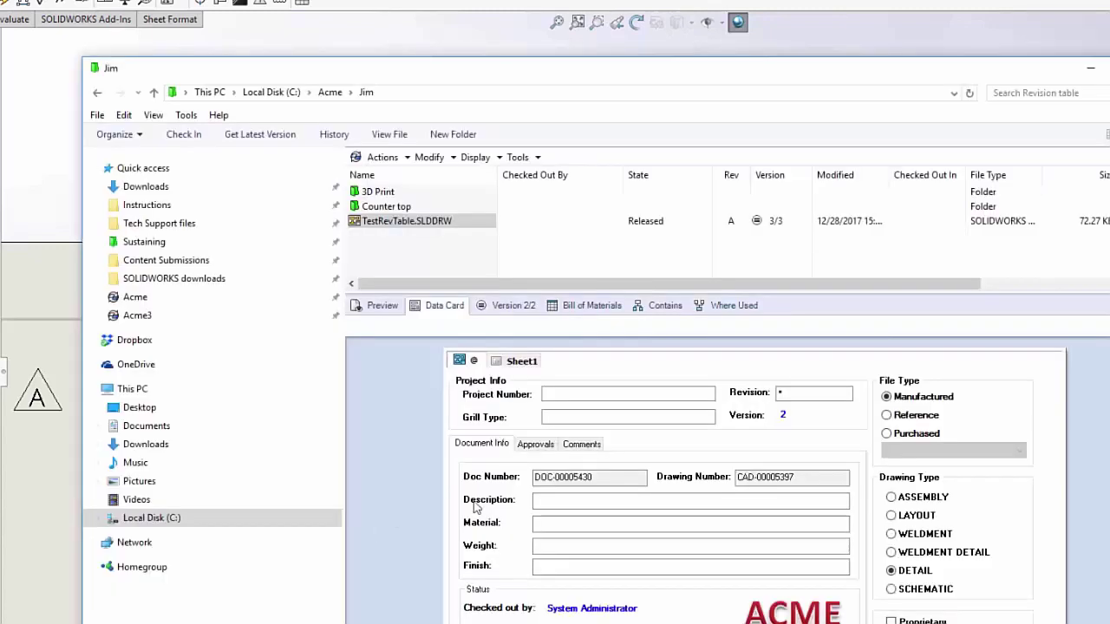
click(541, 444)
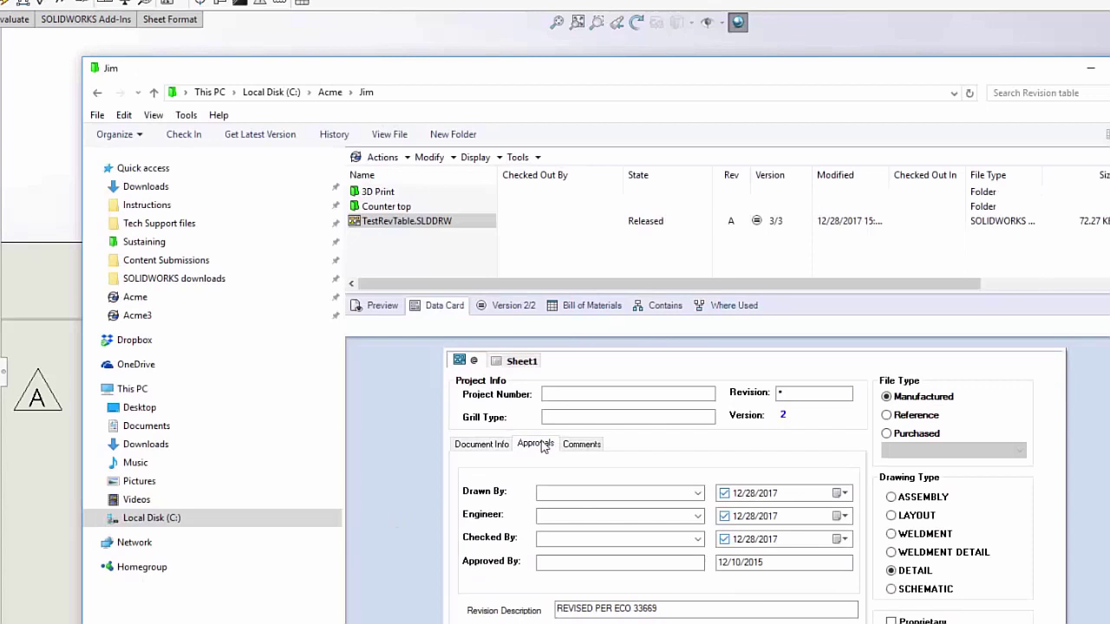
click(404, 208)
click(399, 222)
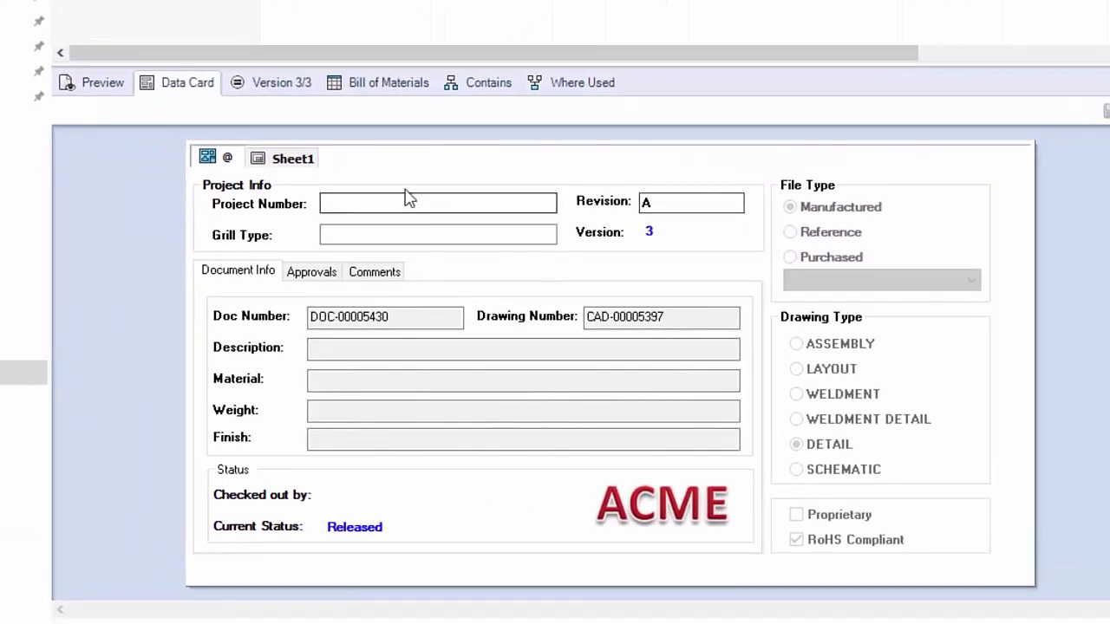
click(310, 272)
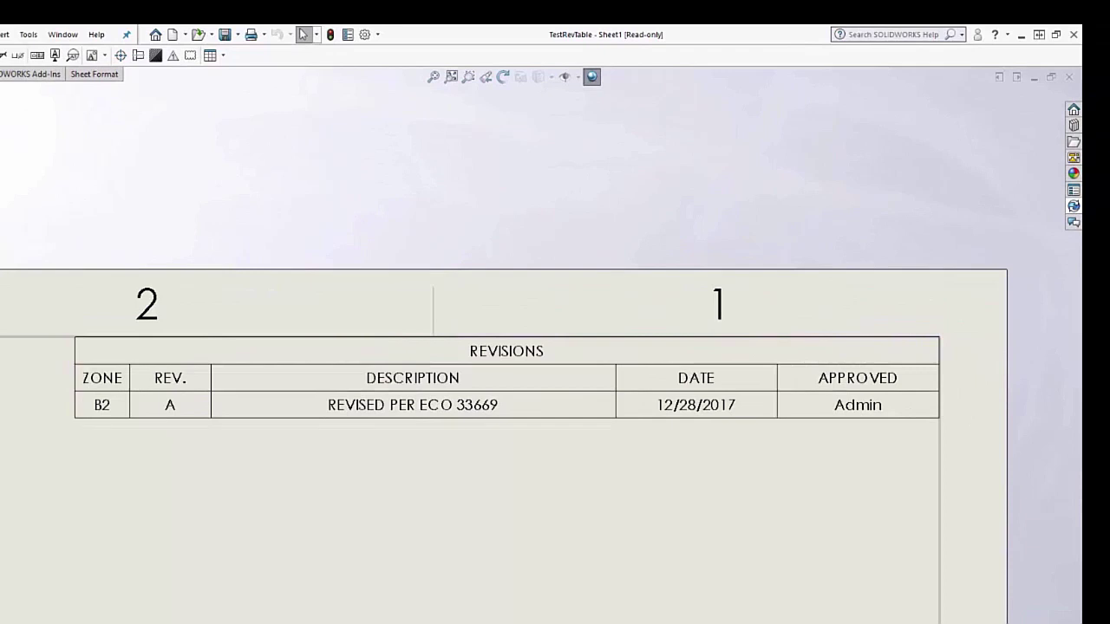
Step: Apply the New Release transition to TestRevTable, returning it to Work in Process
click(1073, 208)
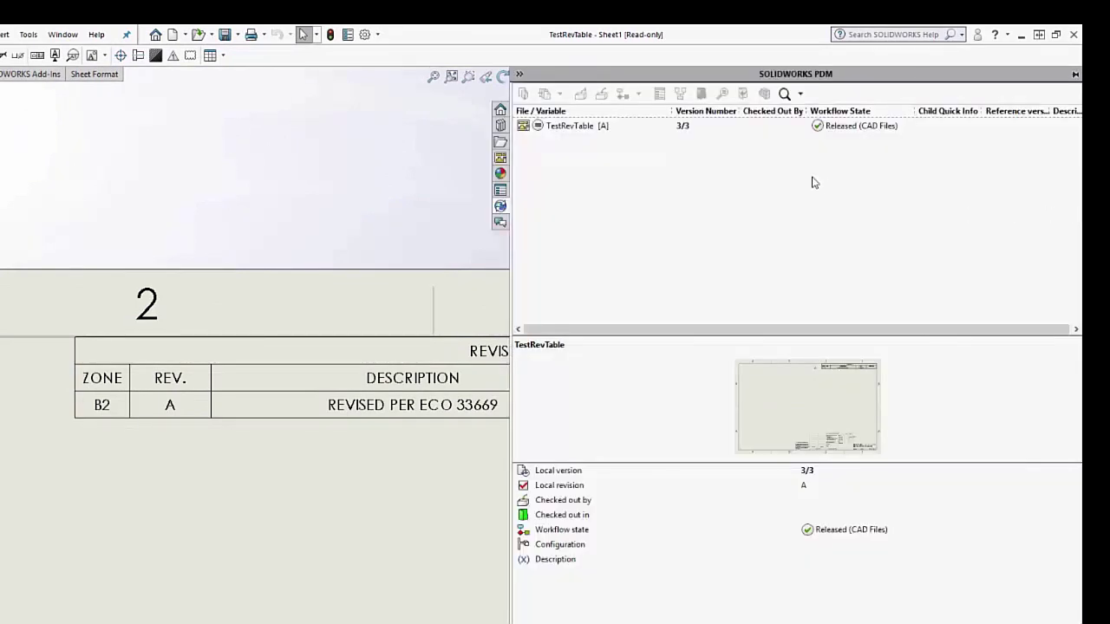
click(586, 130)
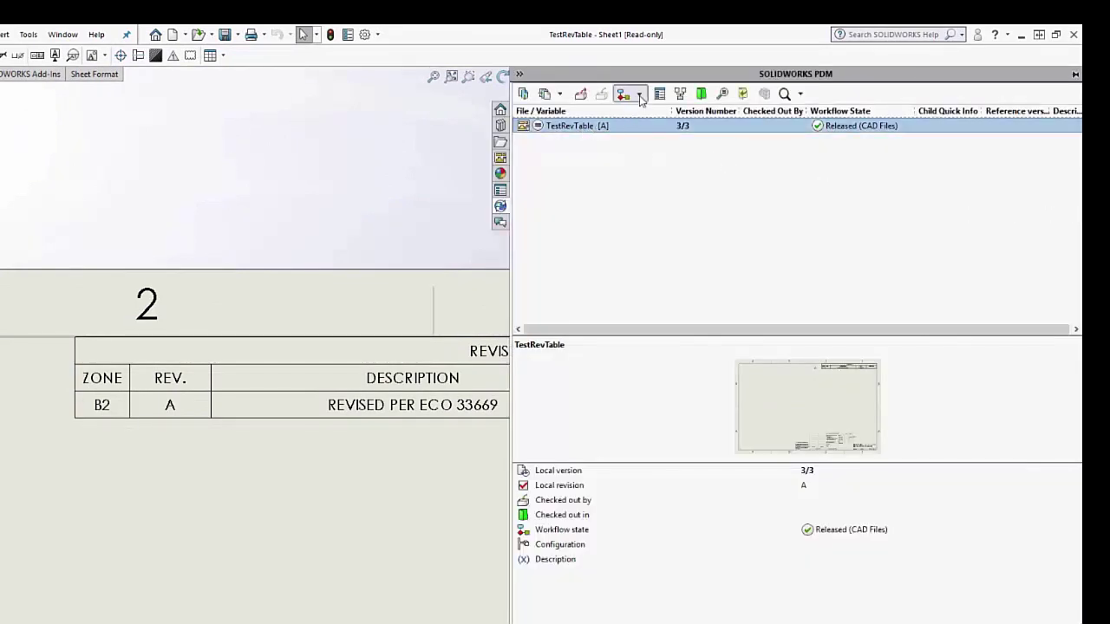
click(640, 96)
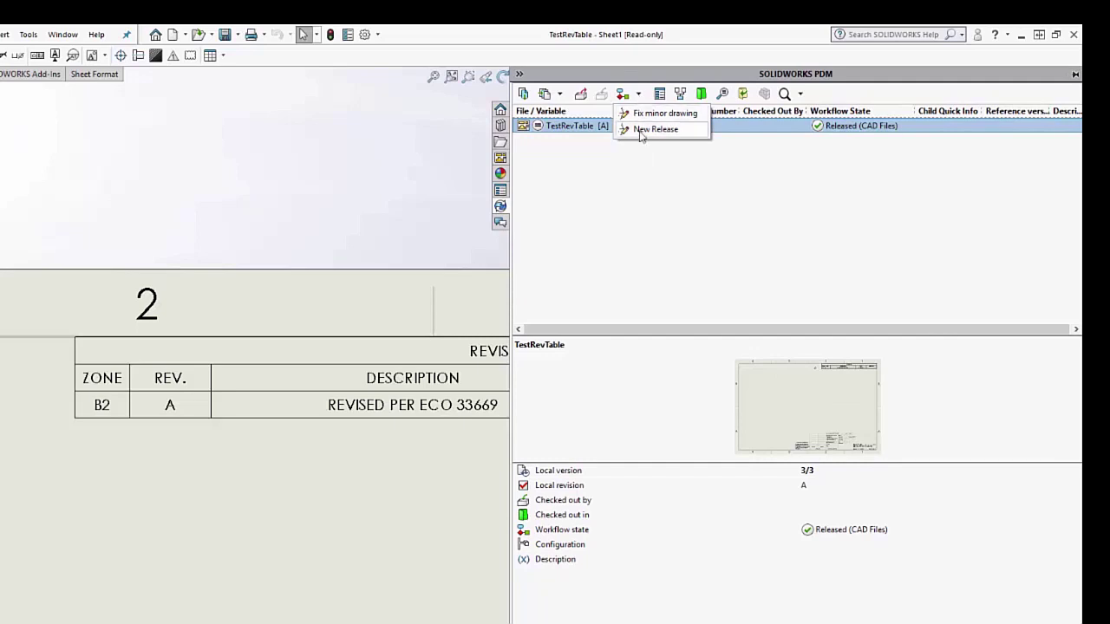
click(642, 129)
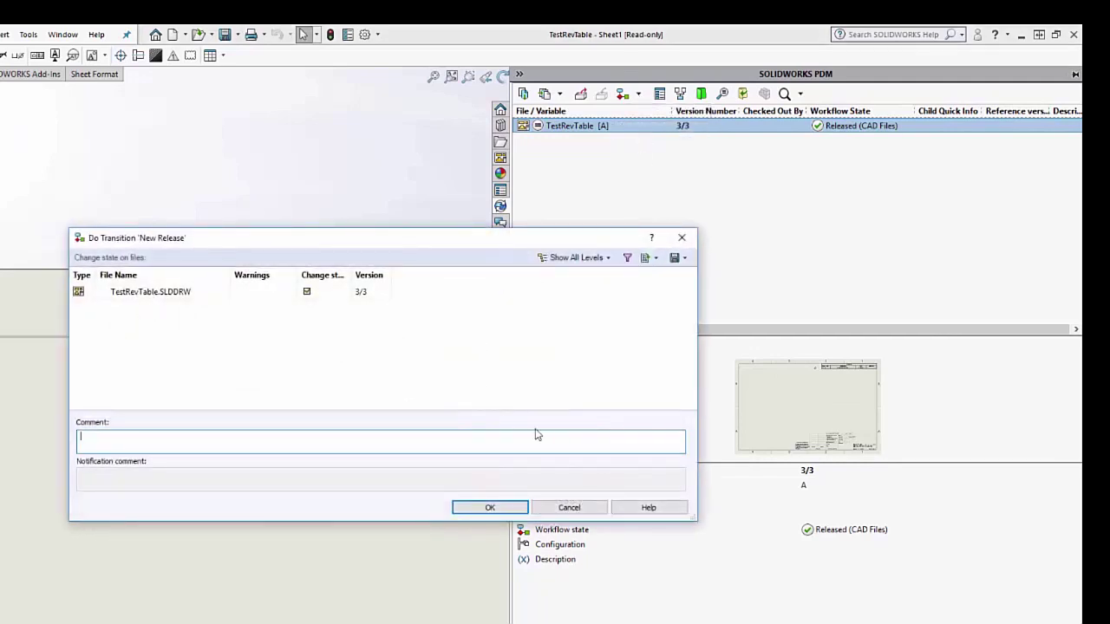
click(478, 508)
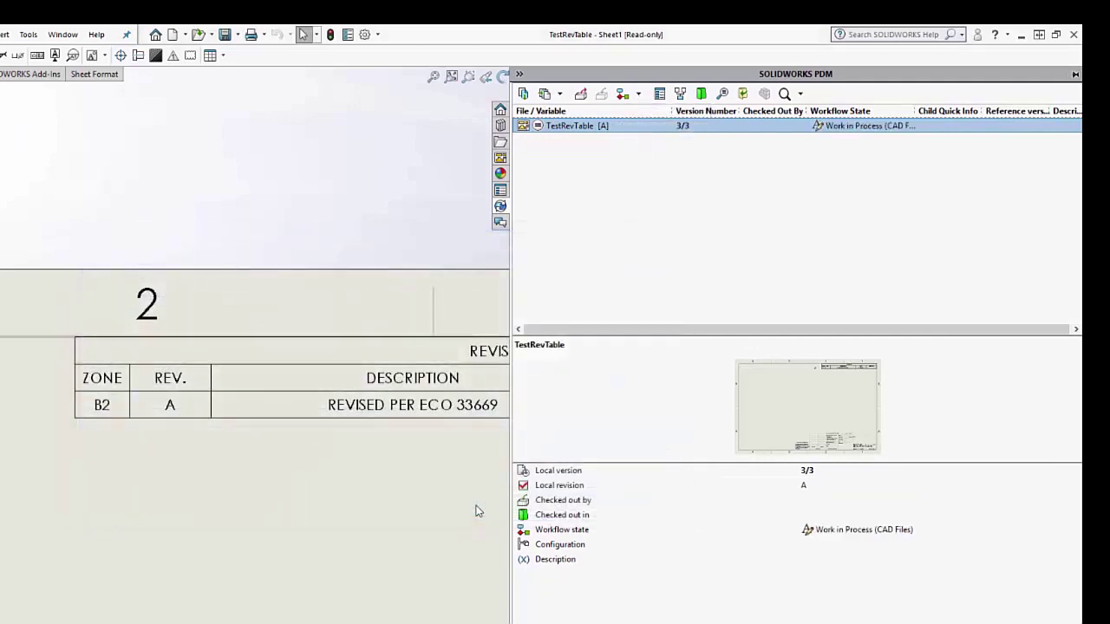
click(258, 511)
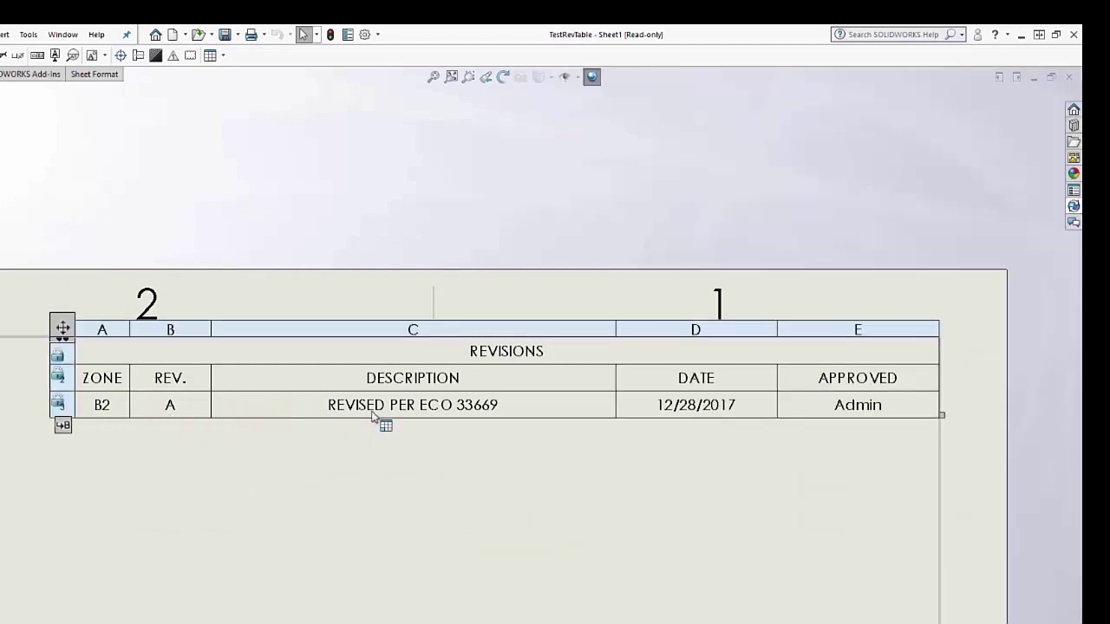
key(alt+Tab)
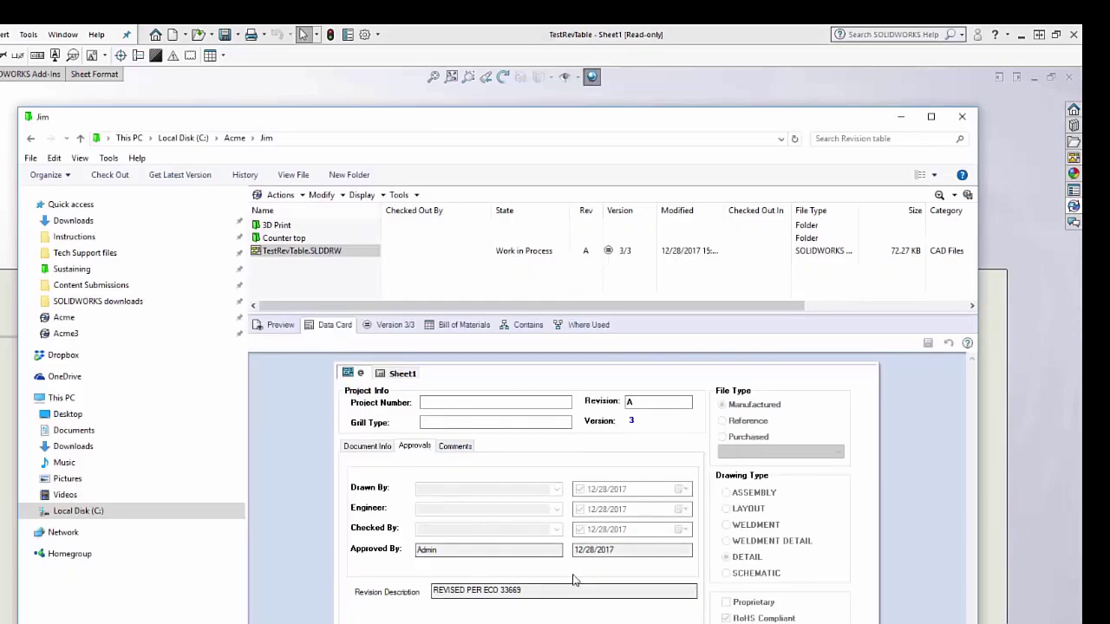
Step: Add a revision row with its symbol in zone B2 reading REVISED PER ECO 225566, then save the drawing
click(7, 512)
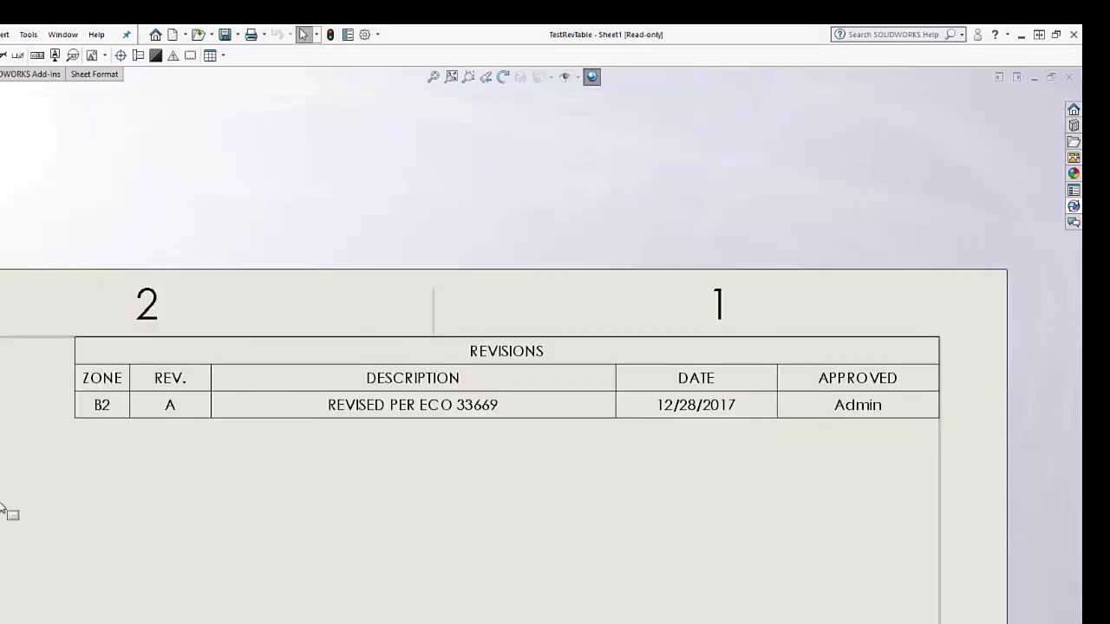
click(64, 428)
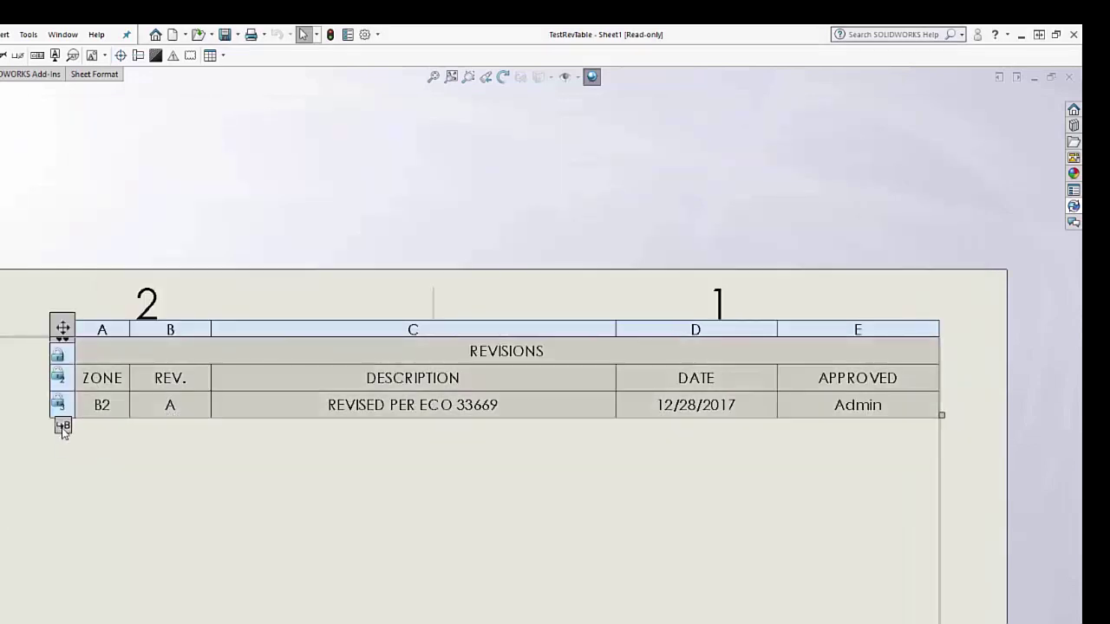
click(64, 427)
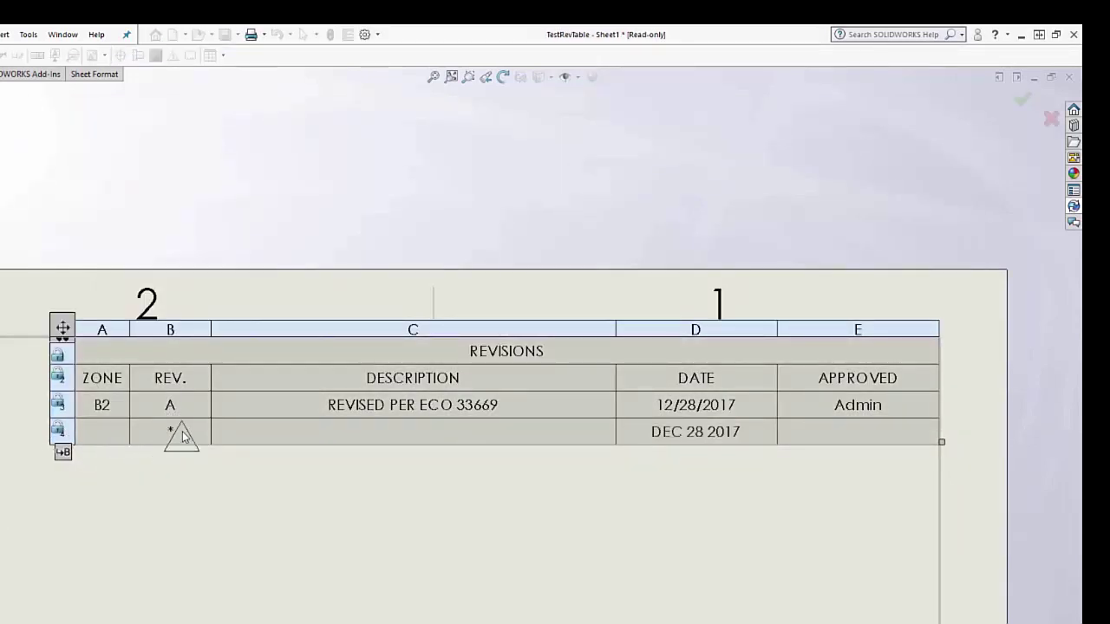
click(4, 529)
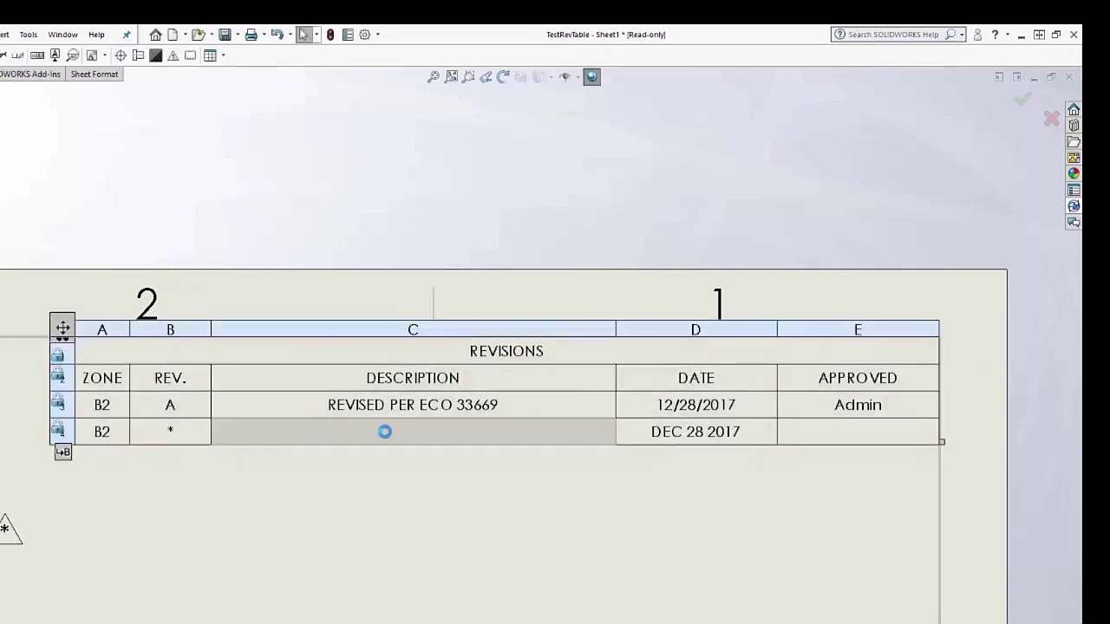
text(R)
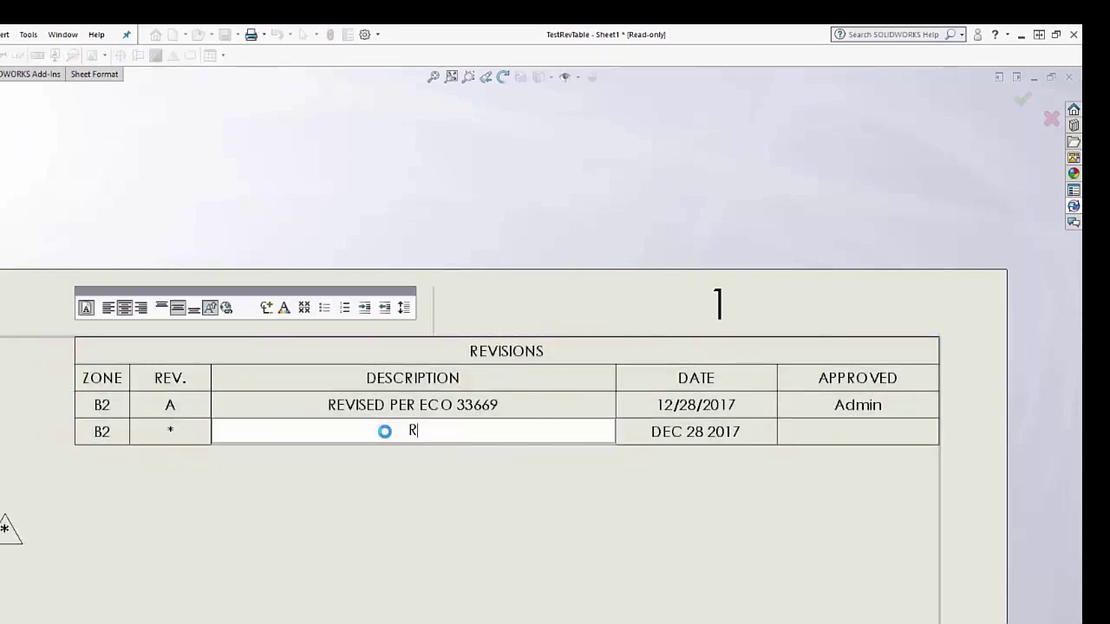
text(EVISED PER ECO 225566)
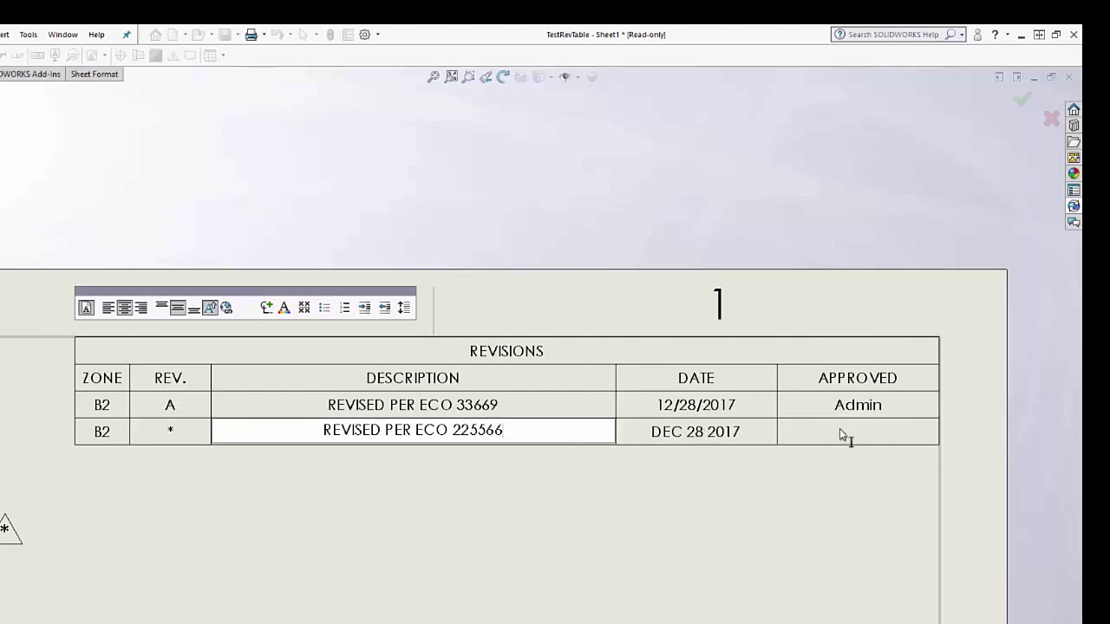
click(472, 512)
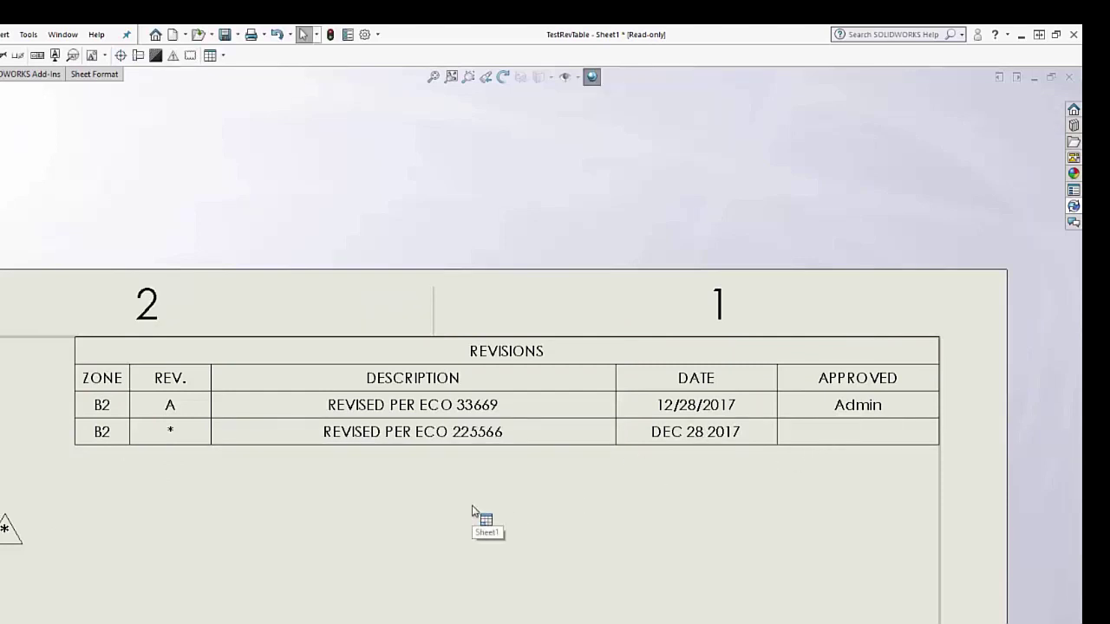
key(ctrl+s)
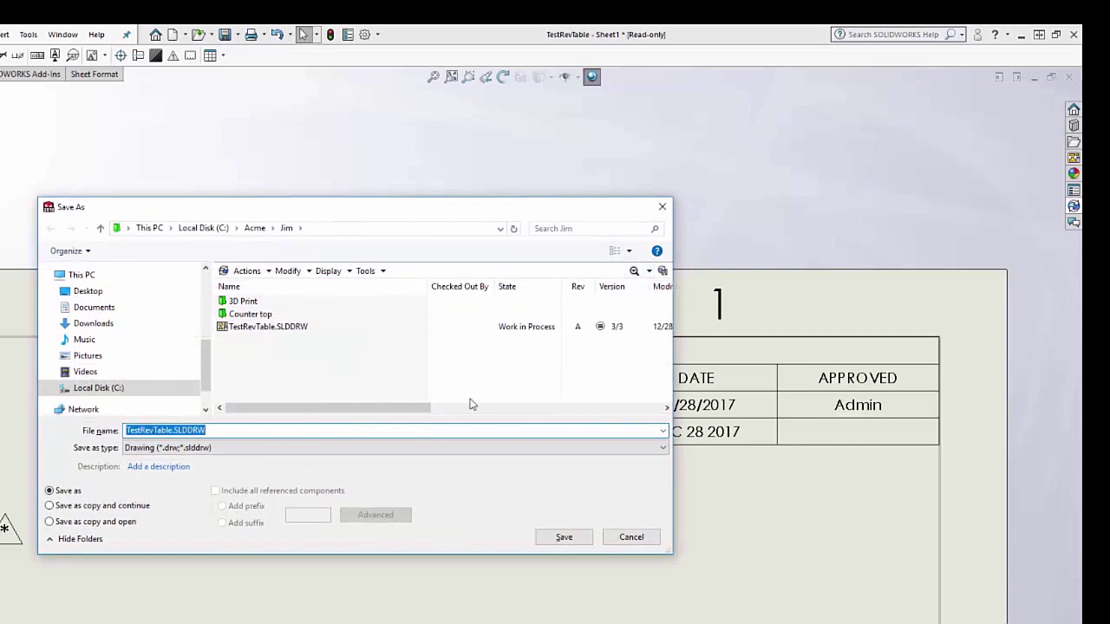
click(626, 540)
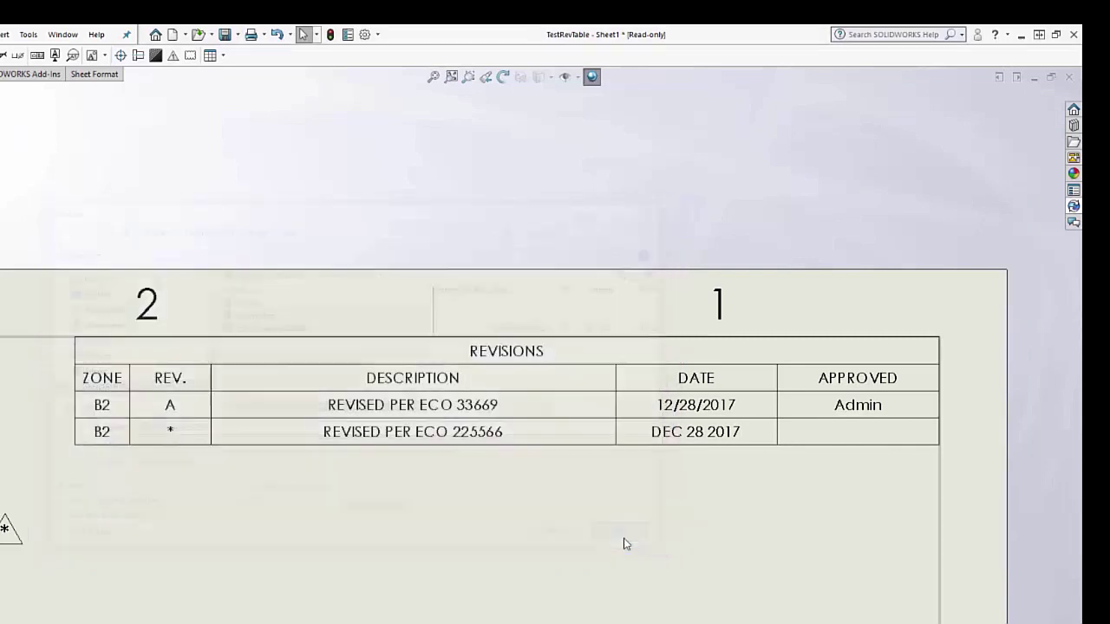
Step: Check out the drawing and confirm its data card Approvals show REVISED PER ECO 225566, DEC 28 2017
click(1074, 208)
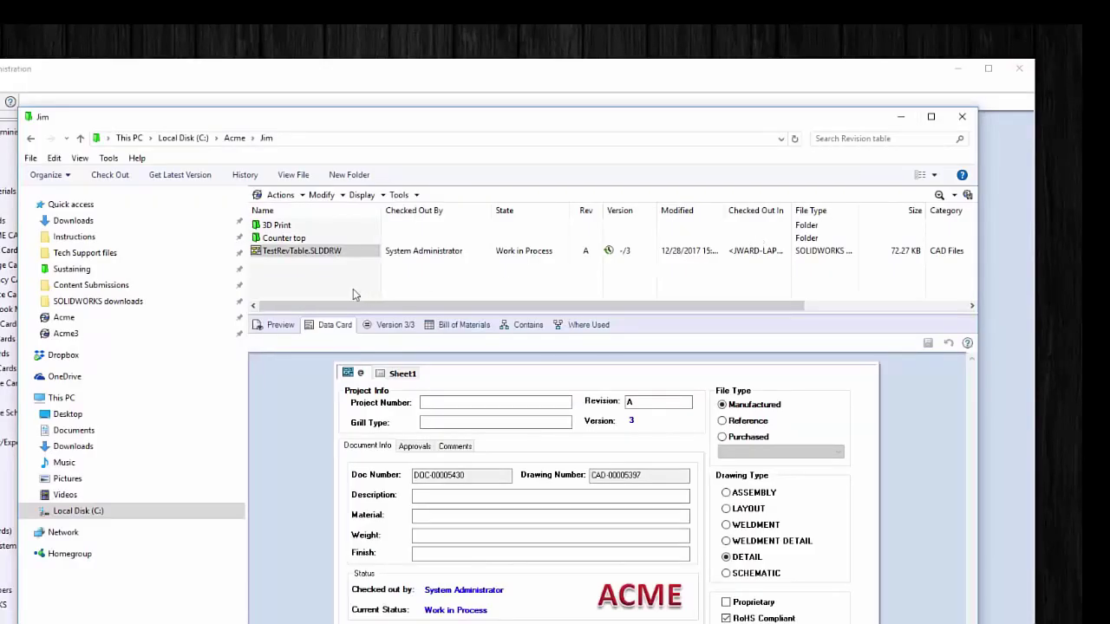
click(287, 237)
click(280, 246)
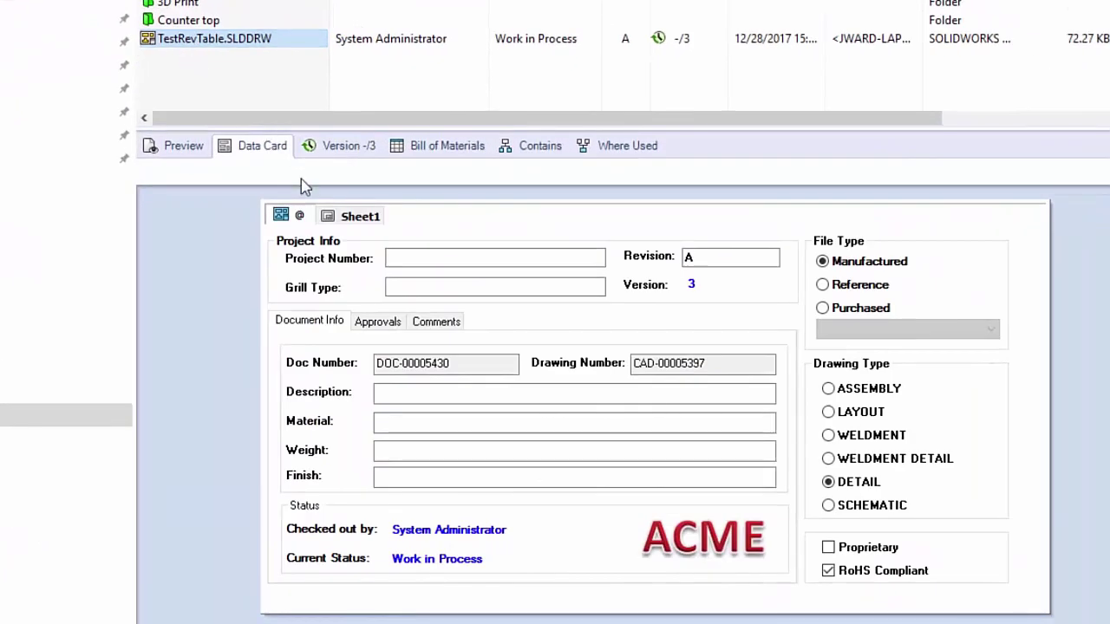
click(392, 333)
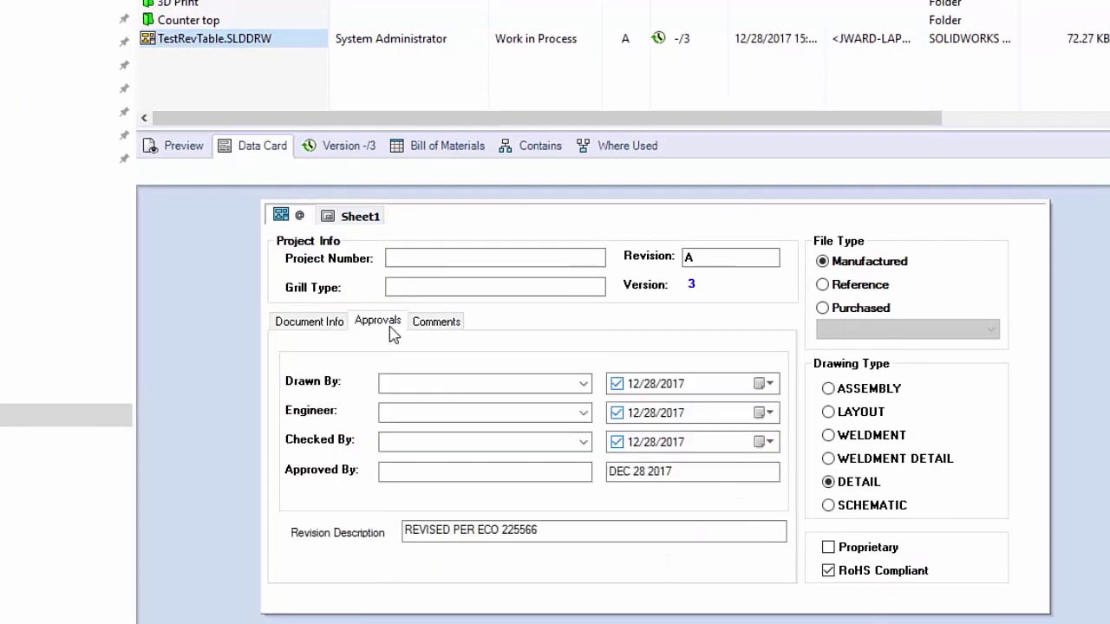